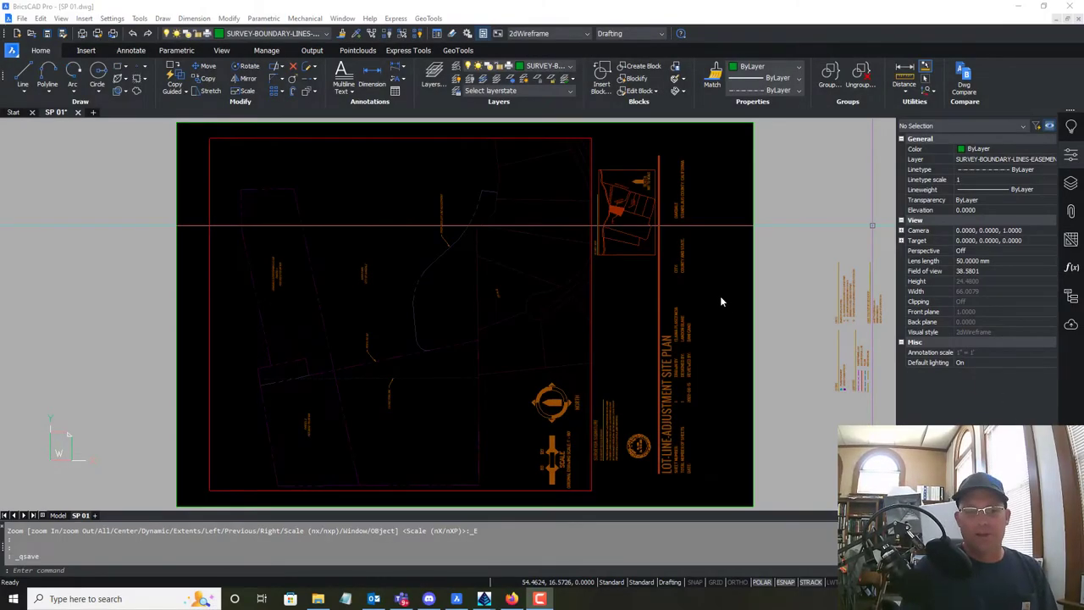
{"action": "left_click", "coordinate": [798, 367]}
{"action": "left_click", "coordinate": [790, 352]}
{"action": "mouse_move", "coordinate": [793, 354]}
{"action": "middle_mouse_down"}
{"action": "mouse_move", "coordinate": [781, 346]}
{"action": "mouse_move", "coordinate": [784, 356]}
{"action": "mouse_move", "coordinate": [830, 344]}
{"action": "mouse_move", "coordinate": [802, 364]}
{"action": "mouse_move", "coordinate": [793, 352]}
{"action": "middle_mouse_up"}
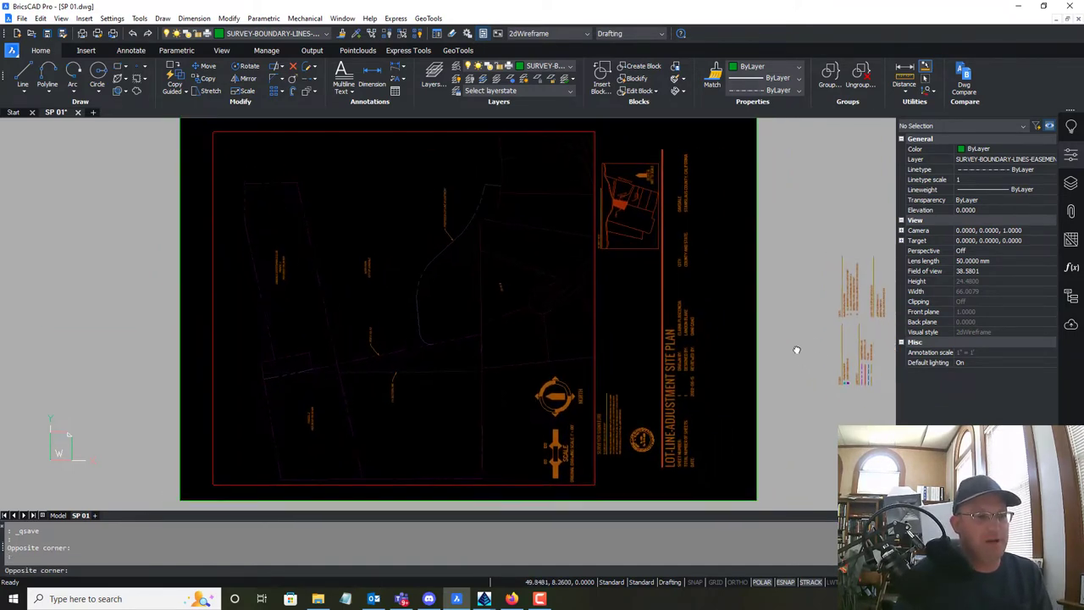
{"action": "mouse_move", "coordinate": [796, 297]}
{"action": "middle_mouse_down"}
{"action": "mouse_move", "coordinate": [797, 310]}
{"action": "mouse_move", "coordinate": [805, 297]}
{"action": "middle_mouse_up"}
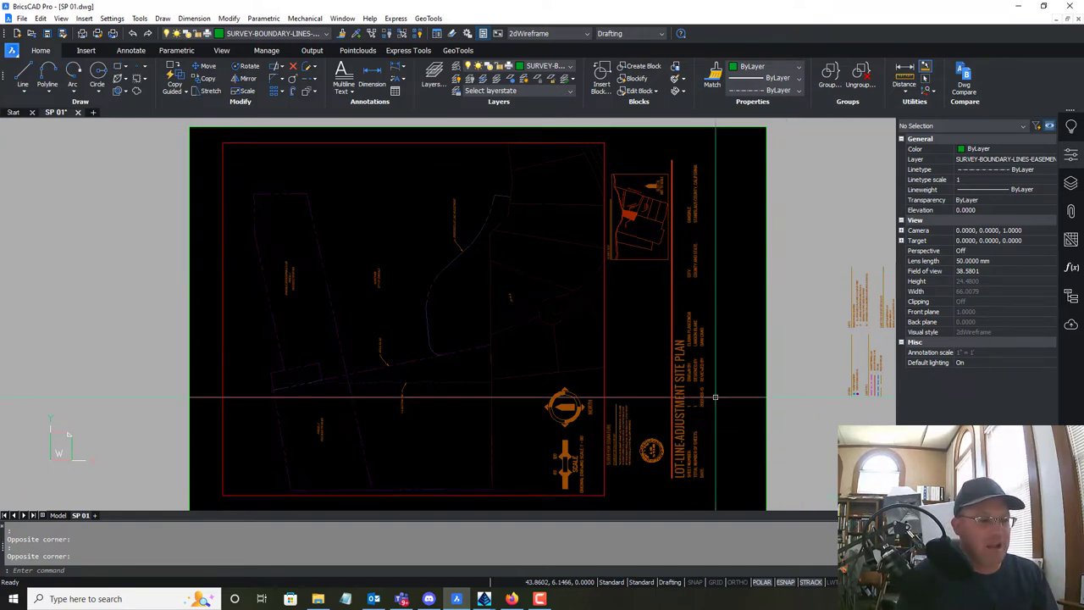
{"action": "mouse_move", "coordinate": [695, 489]}
{"action": "middle_mouse_down"}
{"action": "mouse_move", "coordinate": [743, 460]}
{"action": "mouse_move", "coordinate": [739, 478]}
{"action": "middle_mouse_up"}
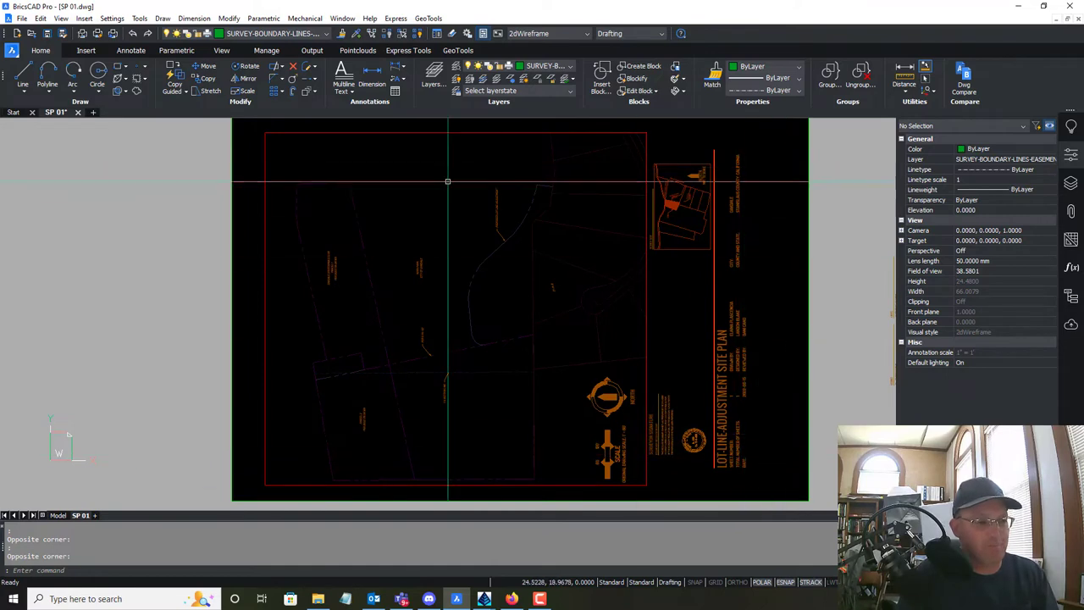
{"action": "middle_click_drag", "start_coordinate": [697, 344], "coordinate": [647, 346]}
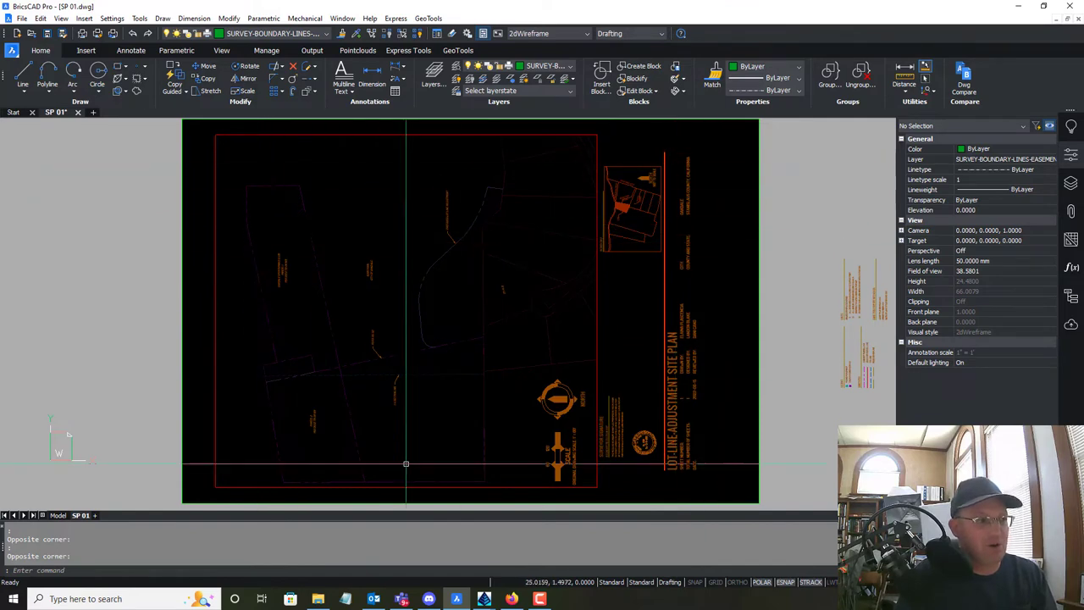
{"action": "mouse_move", "coordinate": [494, 486]}
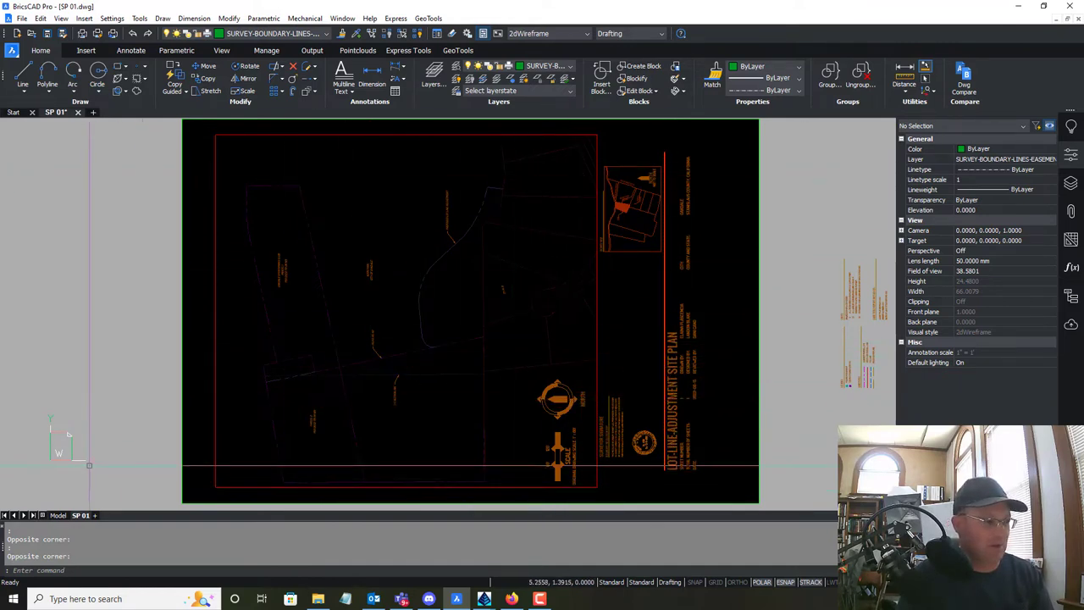
Switch to model space and examine the parcel boundaries, their labels and the curved proposed lot line adjustment
{"action": "left_click", "coordinate": [58, 516]}
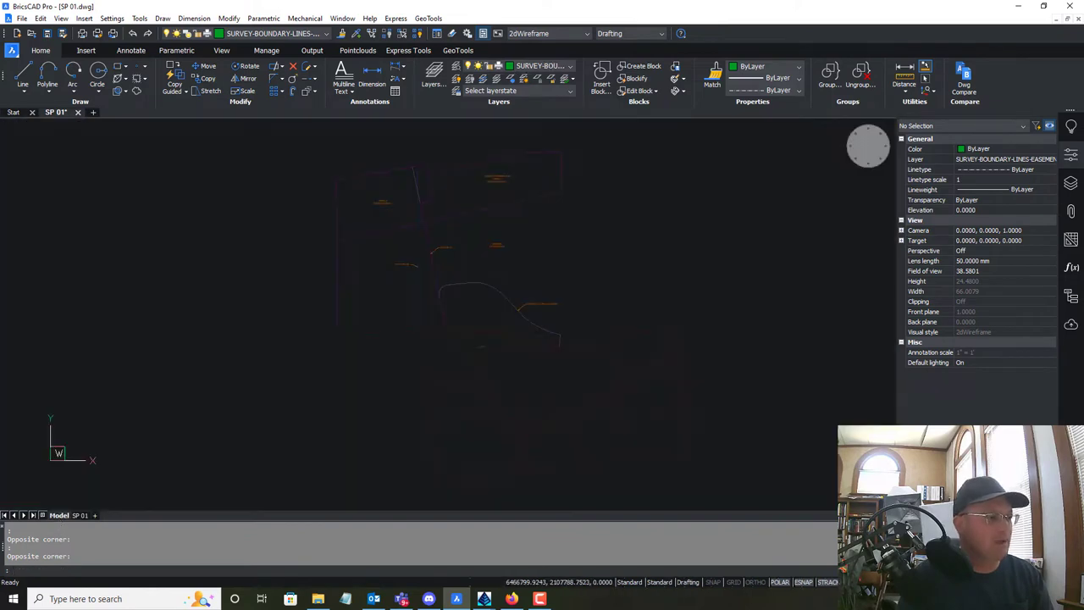
{"action": "middle_click_drag", "start_coordinate": [528, 379], "coordinate": [519, 416]}
{"action": "scroll", "coordinate": [321, 334], "scroll_direction": "up", "scroll_amount": 3}
{"action": "middle_click_drag", "start_coordinate": [320, 334], "coordinate": [320, 436]}
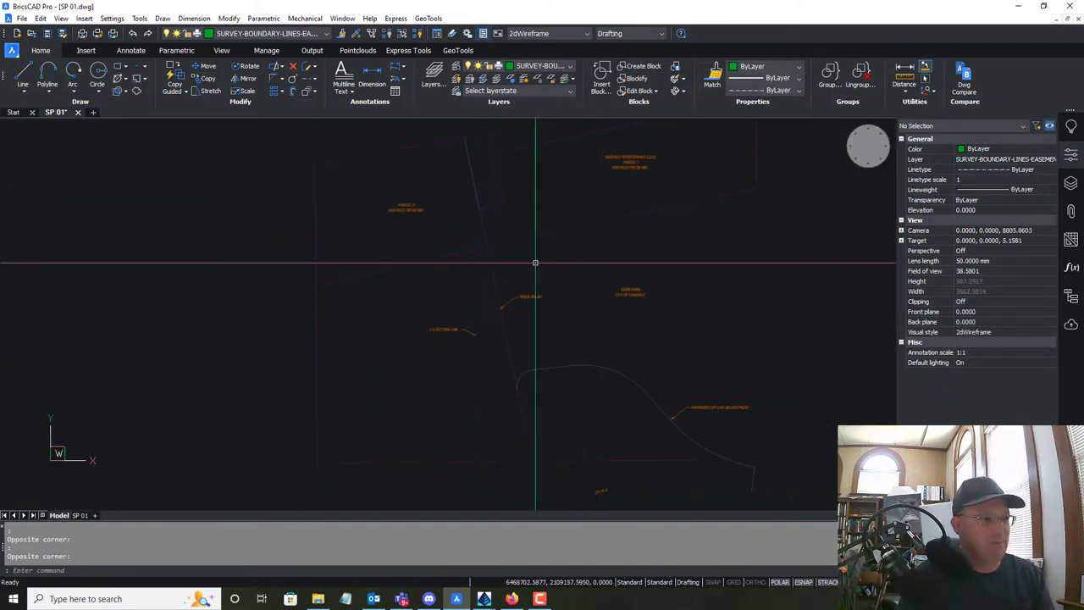
{"action": "middle_click_drag", "start_coordinate": [523, 351], "coordinate": [414, 187]}
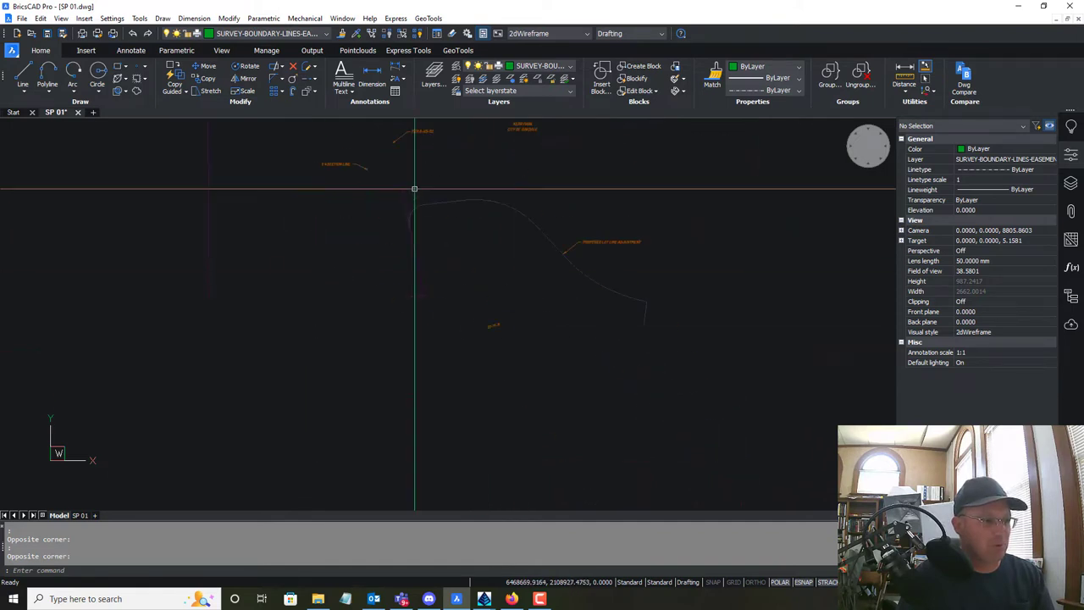
{"action": "middle_click_drag", "start_coordinate": [416, 432], "coordinate": [420, 540]}
{"action": "key", "text": "Escape"}
{"action": "middle_click_drag", "start_coordinate": [434, 379], "coordinate": [434, 420]}
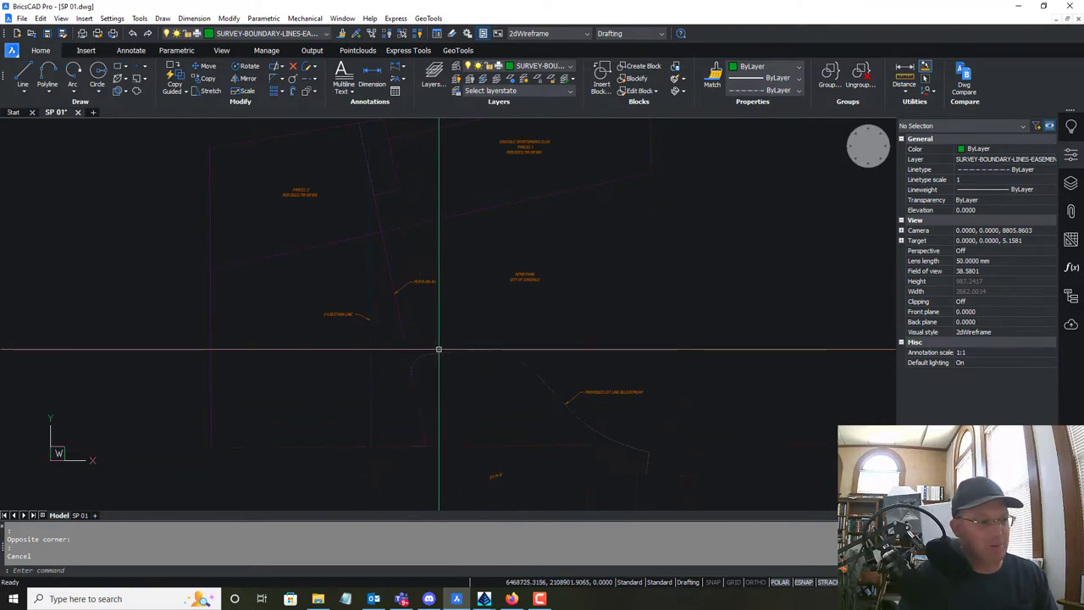
{"action": "middle_click_drag", "start_coordinate": [620, 425], "coordinate": [638, 508]}
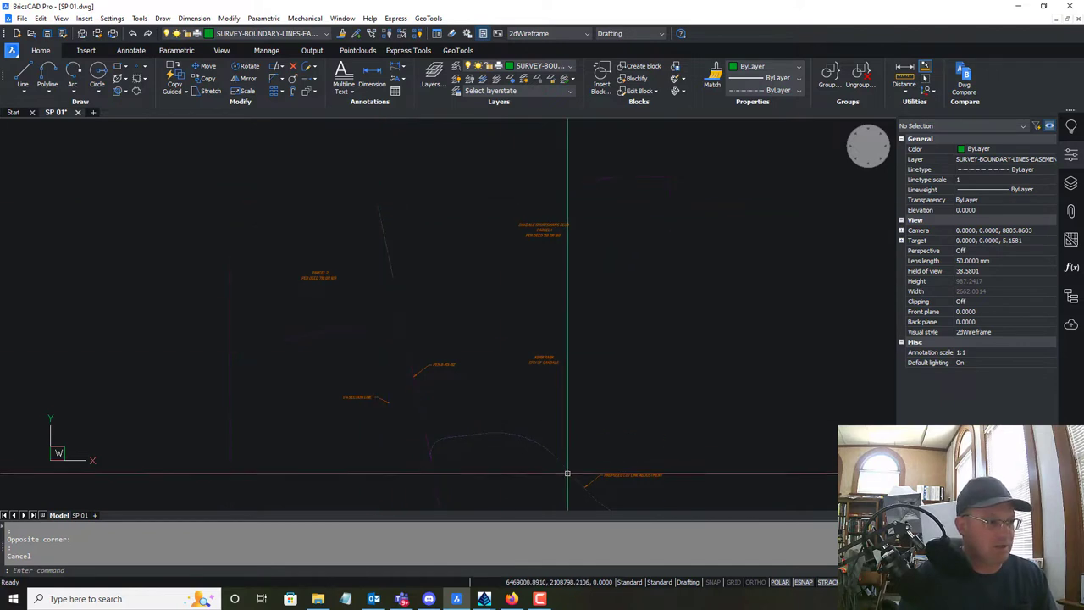
{"action": "middle_click_drag", "start_coordinate": [563, 464], "coordinate": [485, 333]}
{"action": "middle_click_drag", "start_coordinate": [378, 215], "coordinate": [443, 351]}
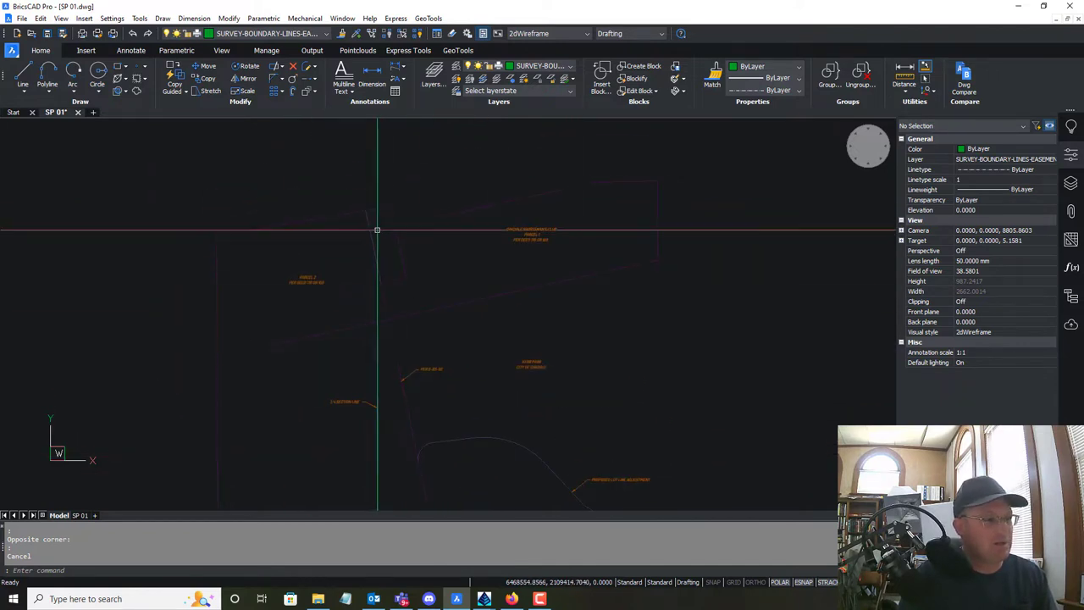
{"action": "mouse_move", "coordinate": [550, 490]}
{"action": "middle_mouse_down"}
{"action": "mouse_move", "coordinate": [525, 365]}
{"action": "mouse_move", "coordinate": [532, 349]}
{"action": "middle_mouse_up"}
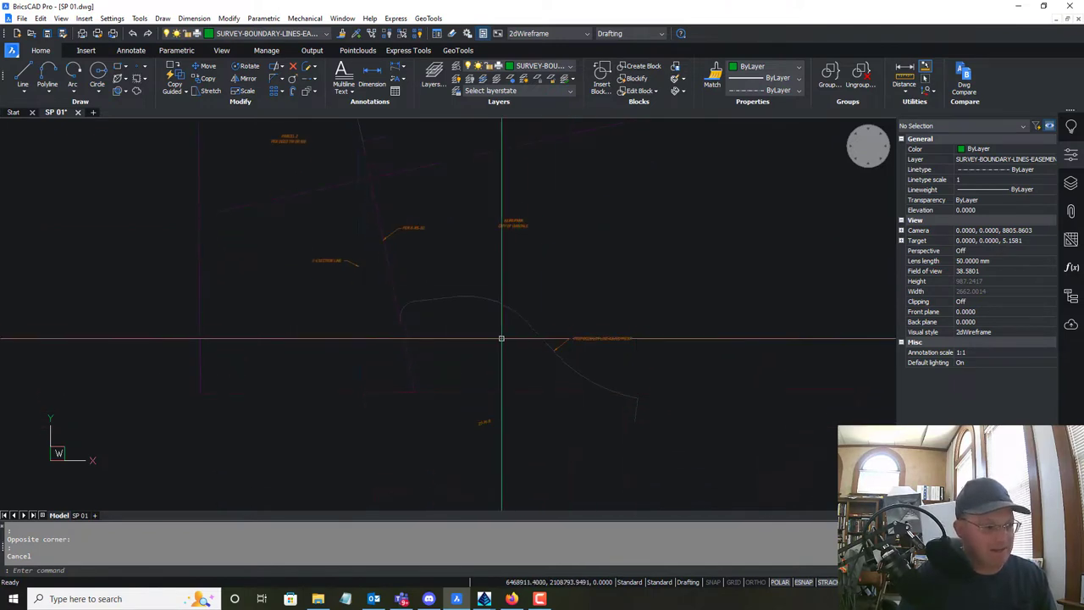
{"action": "middle_click_drag", "start_coordinate": [521, 252], "coordinate": [504, 373]}
{"action": "key", "text": "Escape"}
{"action": "mouse_move", "coordinate": [318, 264]}
{"action": "middle_mouse_down"}
{"action": "mouse_move", "coordinate": [450, 302]}
{"action": "mouse_move", "coordinate": [423, 278]}
{"action": "mouse_move", "coordinate": [398, 290]}
{"action": "middle_mouse_up"}
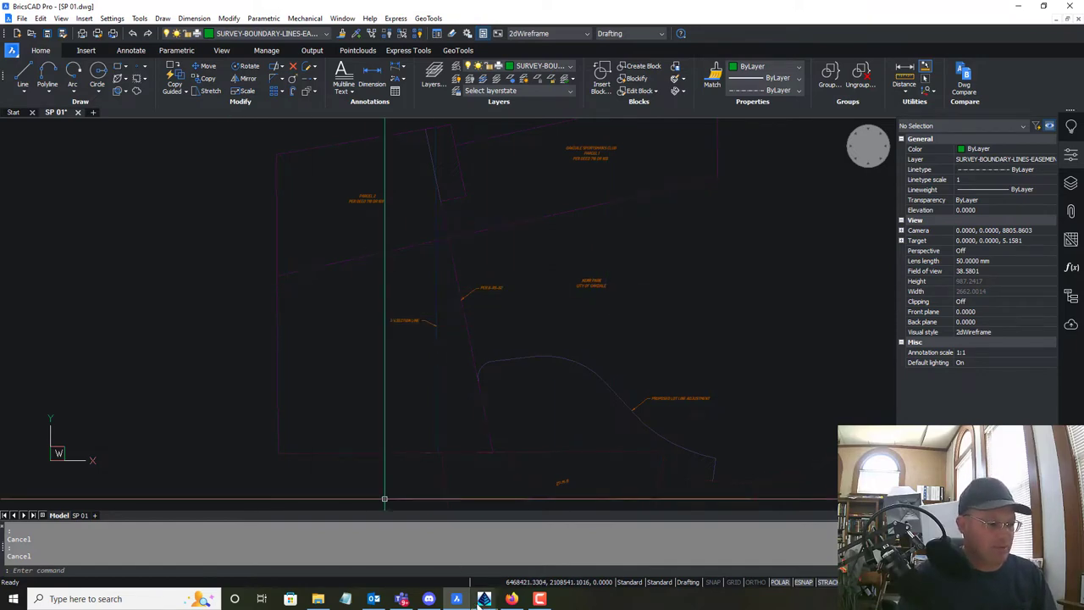
Switch to Carlson Survey and bring the parcels and proposed lot line of BNDY-DSGN-LW.dwg into view
{"action": "left_click", "coordinate": [482, 601]}
{"action": "left_click", "coordinate": [534, 557]}
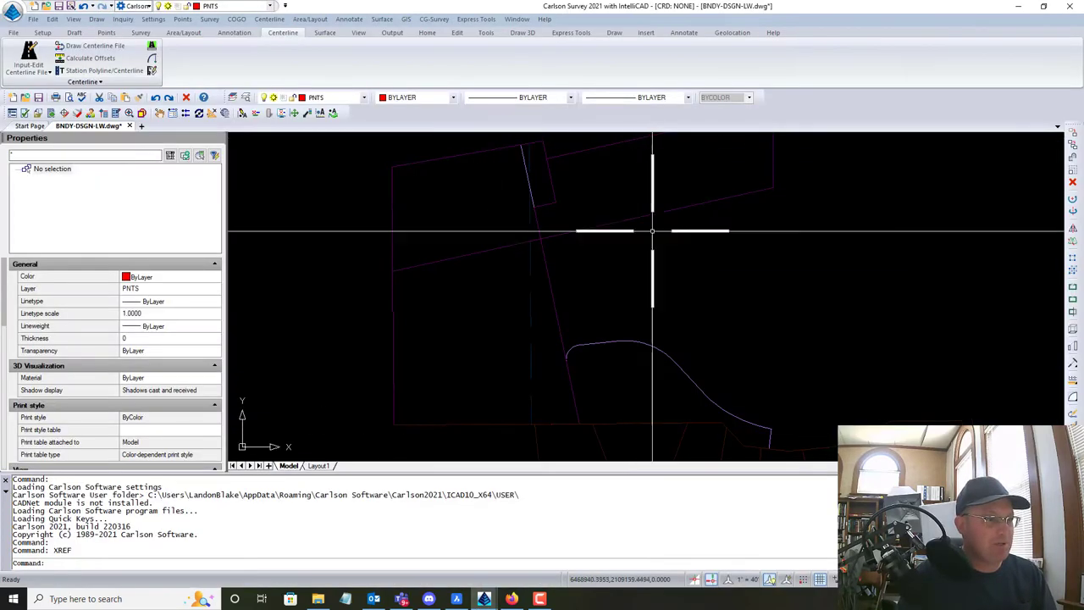
{"action": "middle_click_drag", "start_coordinate": [562, 290], "coordinate": [575, 334]}
{"action": "scroll", "coordinate": [475, 312], "scroll_direction": "down", "scroll_amount": 2}
{"action": "middle_click_drag", "start_coordinate": [542, 276], "coordinate": [576, 319]}
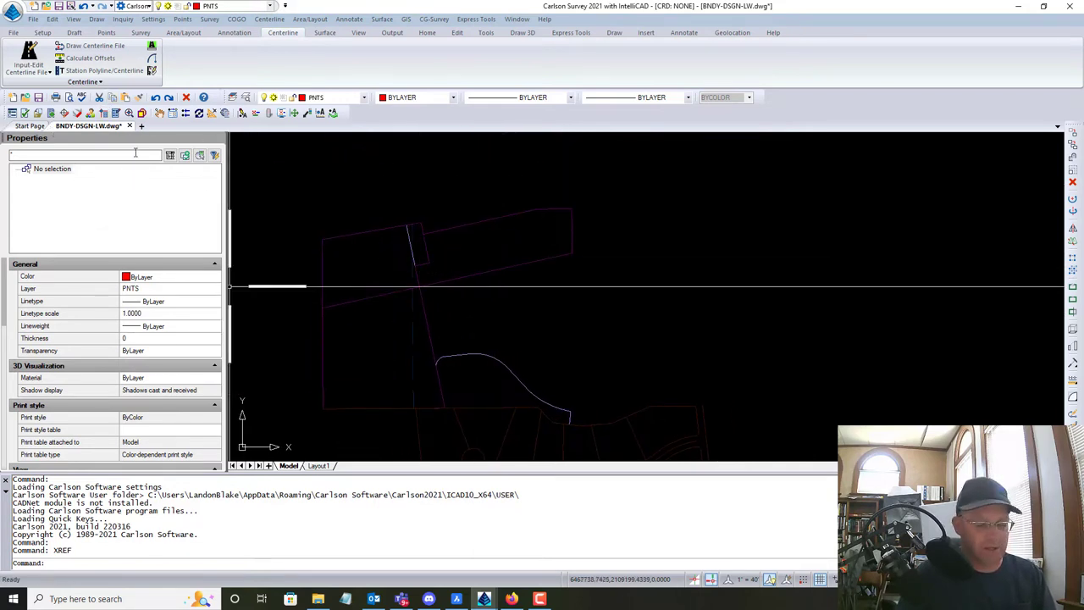
{"action": "mouse_move", "coordinate": [568, 327]}
{"action": "middle_mouse_down"}
{"action": "mouse_move", "coordinate": [564, 298]}
{"action": "mouse_move", "coordinate": [518, 291]}
{"action": "mouse_move", "coordinate": [601, 310]}
{"action": "mouse_move", "coordinate": [588, 286]}
{"action": "middle_mouse_up"}
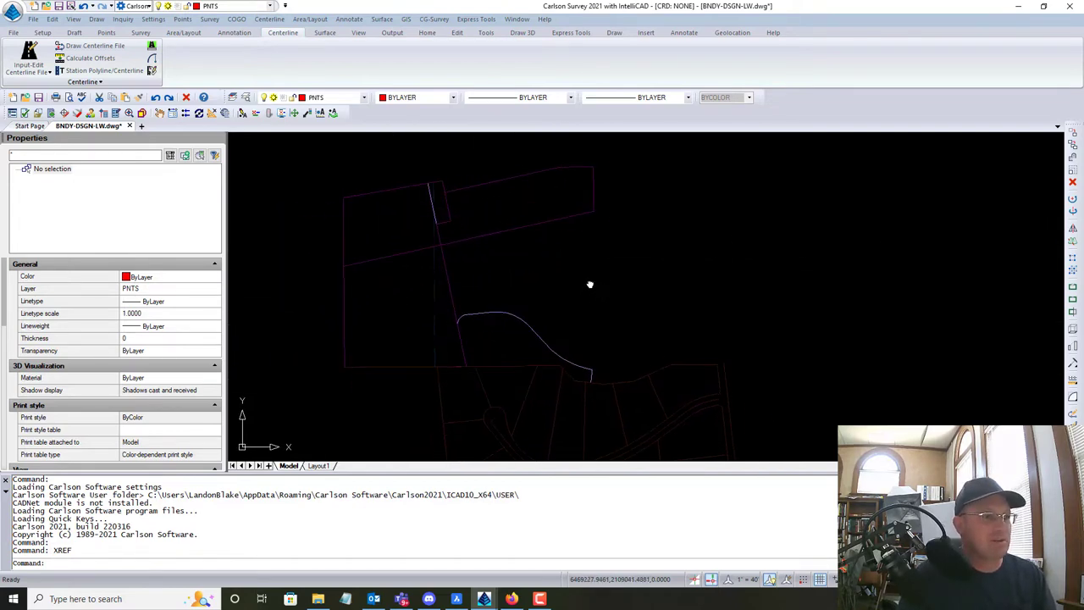
Try a distance-only label on the short straight segment near the proposed lot line's west end, and erase the label
{"action": "left_click", "coordinate": [338, 23]}
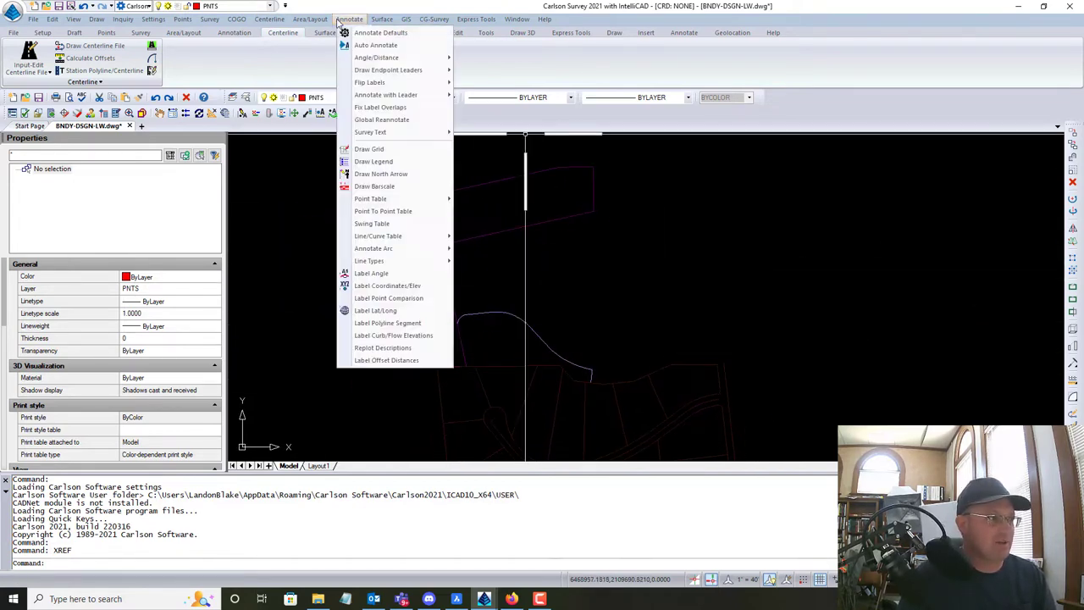
{"action": "mouse_move", "coordinate": [381, 85]}
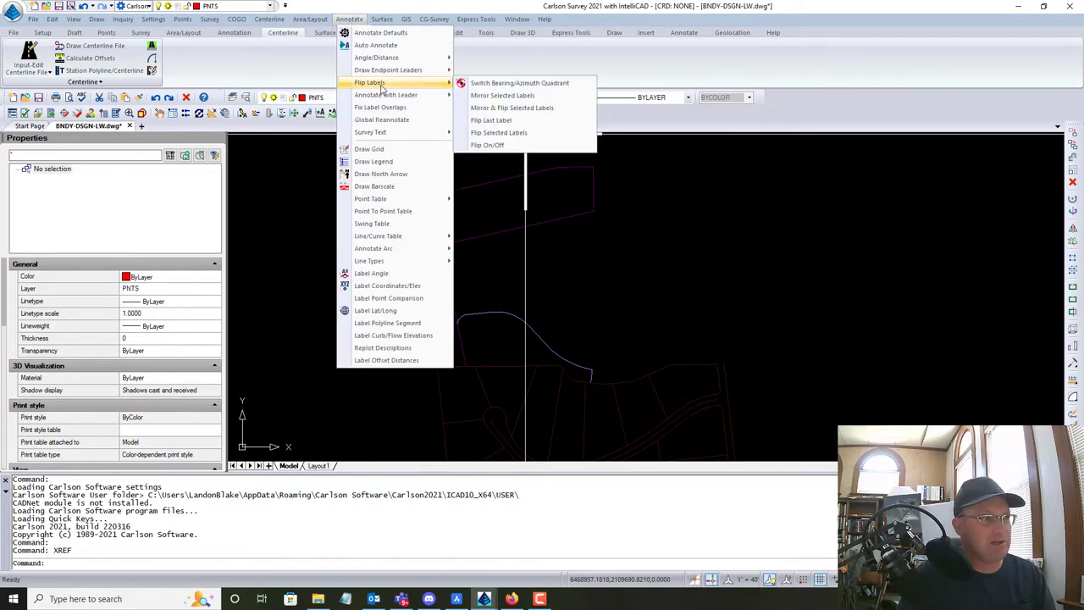
{"action": "mouse_move", "coordinate": [398, 57]}
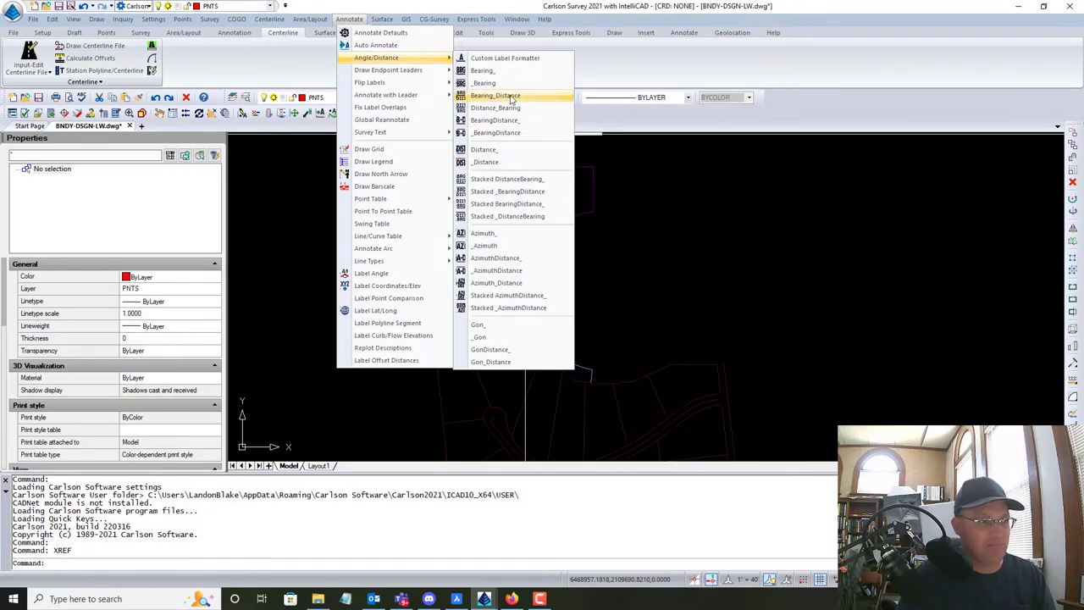
{"action": "left_click", "coordinate": [496, 154]}
{"action": "scroll", "coordinate": [481, 302], "scroll_direction": "up", "scroll_amount": 2}
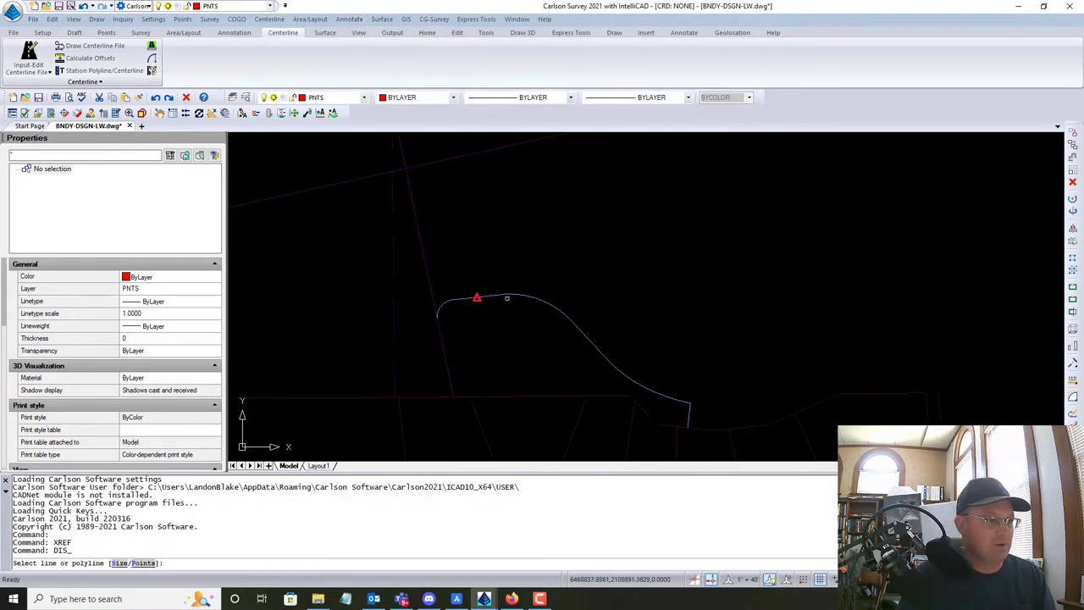
{"action": "left_click", "coordinate": [477, 297]}
{"action": "scroll", "coordinate": [559, 322], "scroll_direction": "up", "scroll_amount": 2}
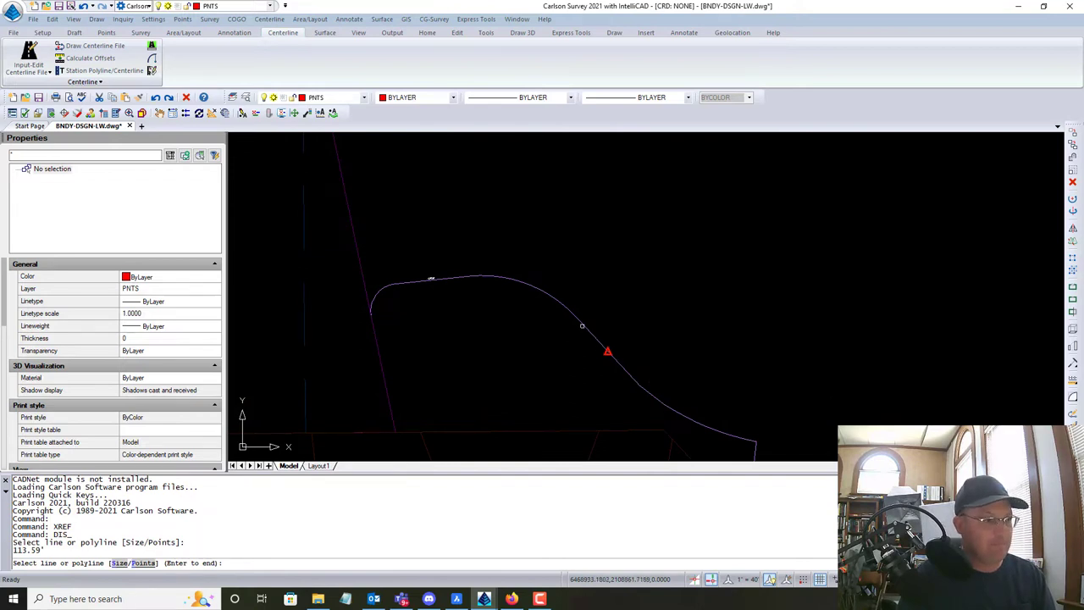
{"action": "scroll", "coordinate": [431, 279], "scroll_direction": "up", "scroll_amount": 4}
{"action": "key", "text": "Escape"}
{"action": "left_click", "coordinate": [430, 281]}
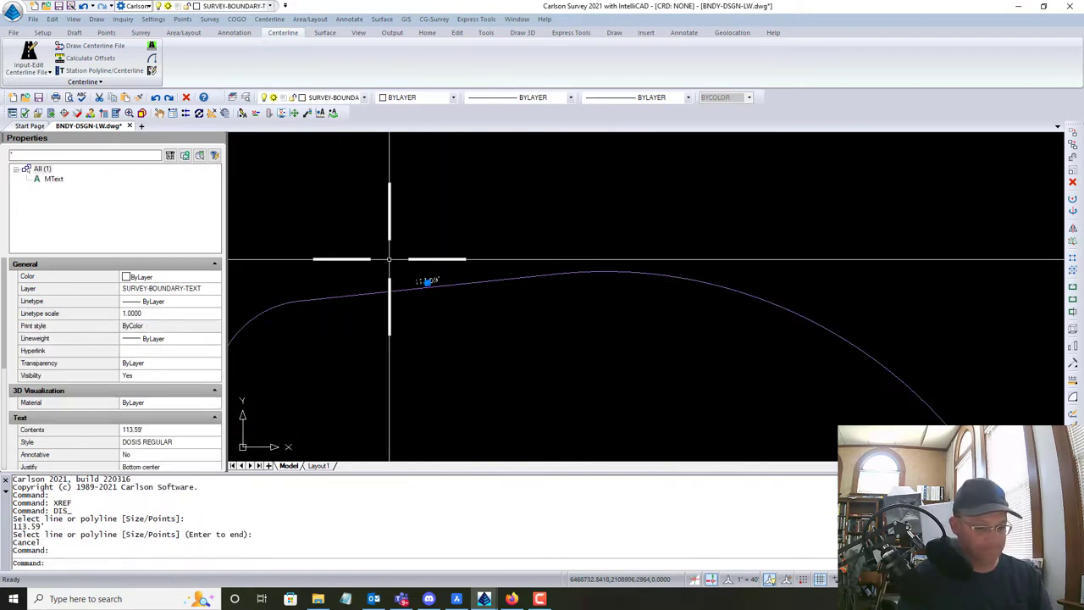
{"action": "key", "text": "Delete"}
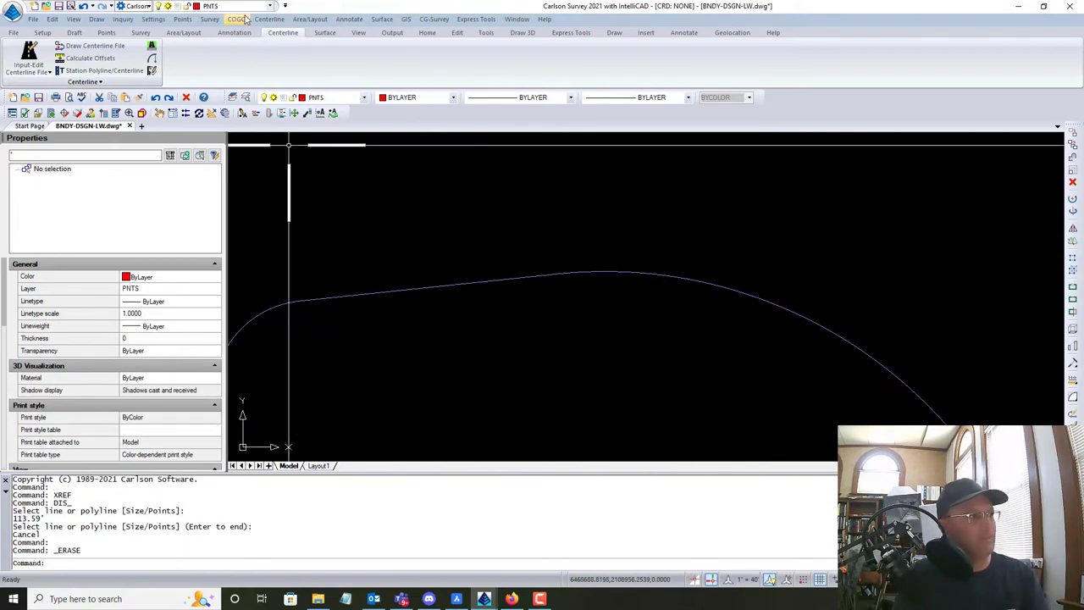
Set the drawing's horizontal scale to 60 in Drawing Setup
{"action": "left_click", "coordinate": [153, 23]}
{"action": "left_click", "coordinate": [165, 36]}
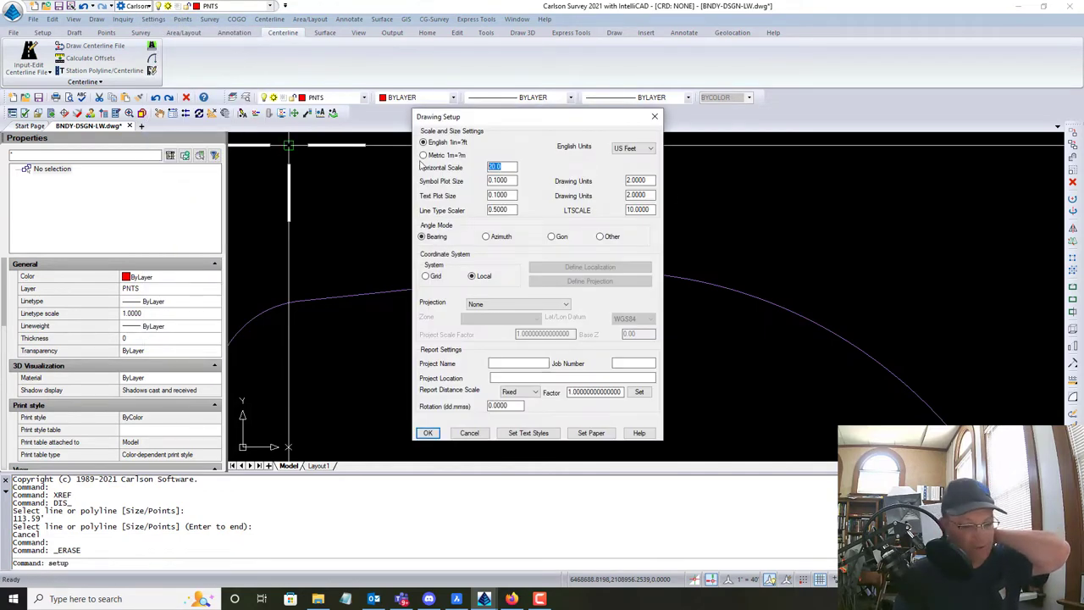
{"action": "type", "text": "60"}
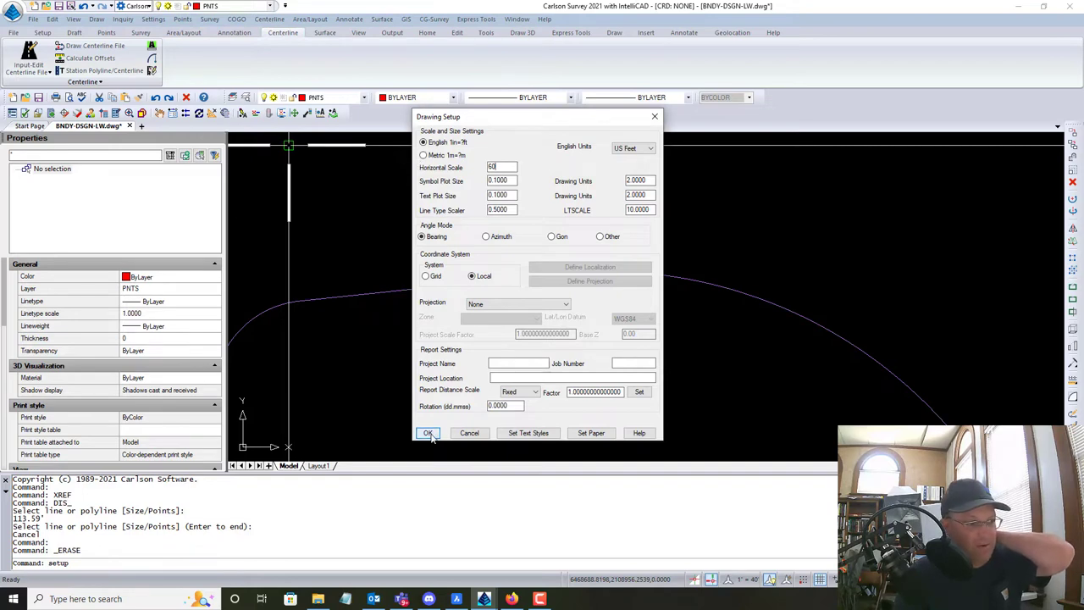
{"action": "left_click", "coordinate": [428, 433]}
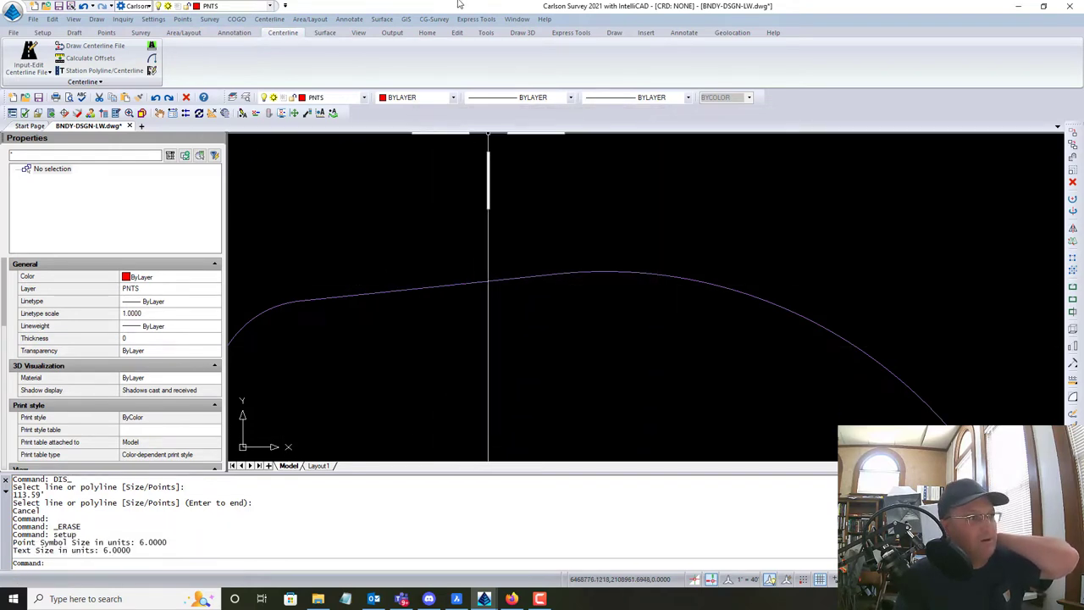
Add distance-only labels to the three straight segments of the proposed lot line, using the Distance_ annotation
{"action": "left_click", "coordinate": [382, 19]}
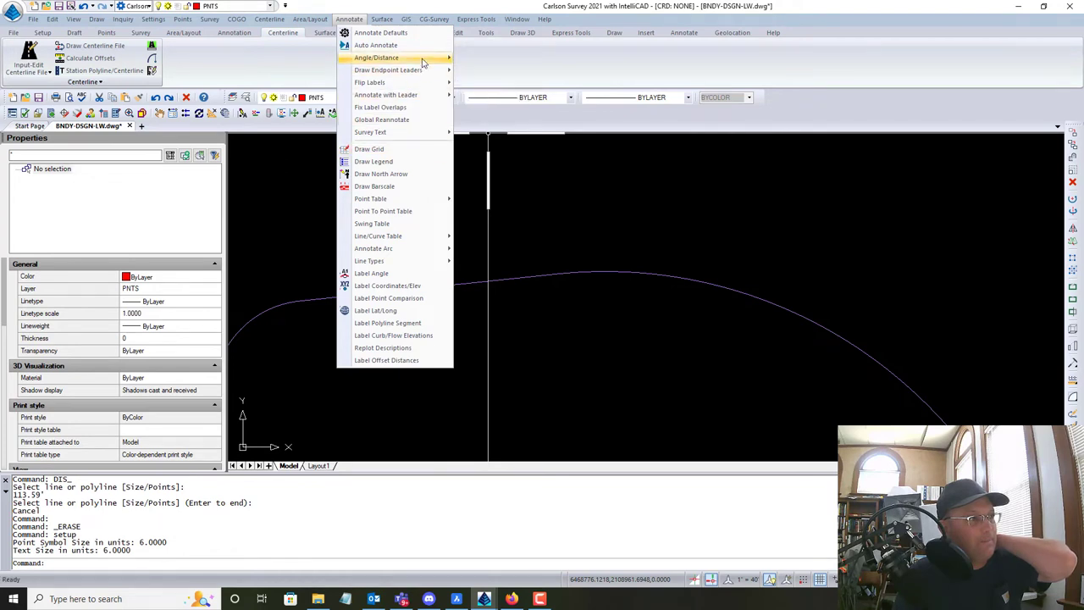
{"action": "left_click", "coordinate": [500, 150]}
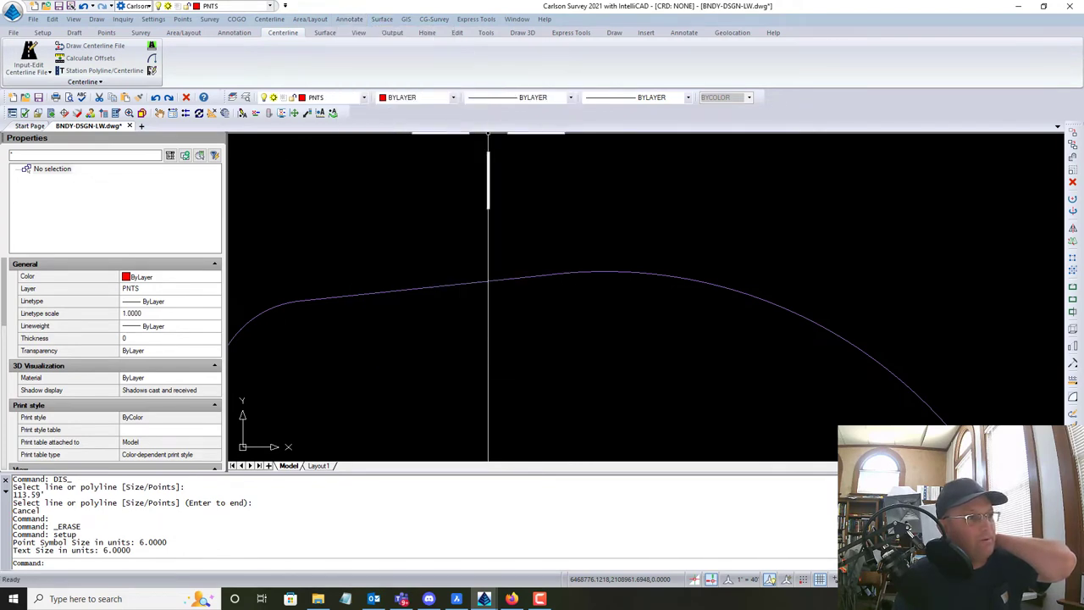
{"action": "left_click", "coordinate": [420, 288]}
{"action": "scroll", "coordinate": [478, 278], "scroll_direction": "down", "scroll_amount": 3}
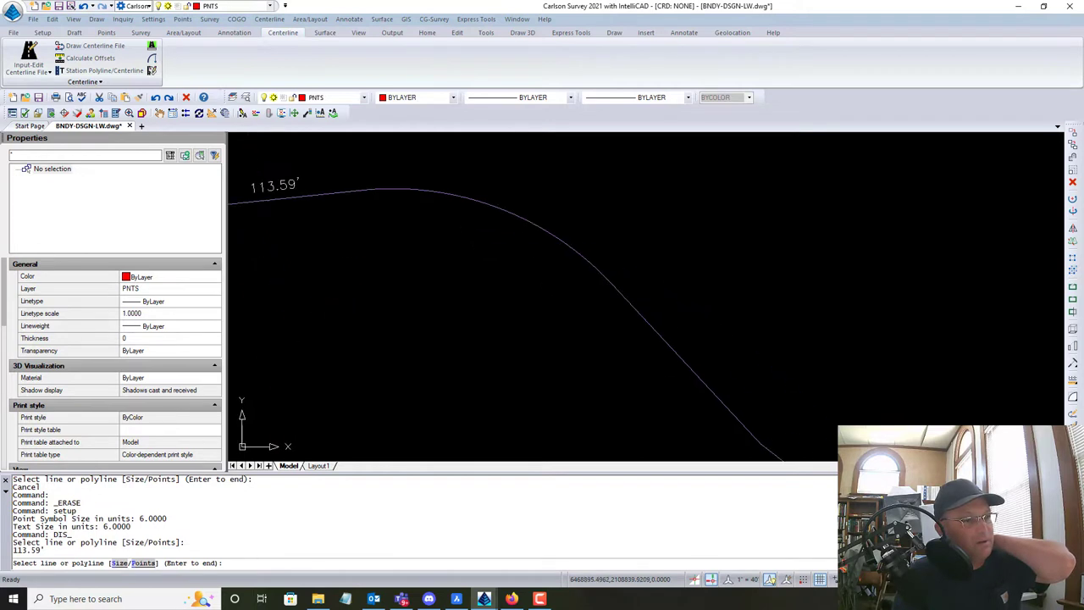
{"action": "left_click", "coordinate": [589, 298]}
{"action": "middle_click_drag", "start_coordinate": [749, 428], "coordinate": [763, 346]}
{"action": "left_click", "coordinate": [769, 353]}
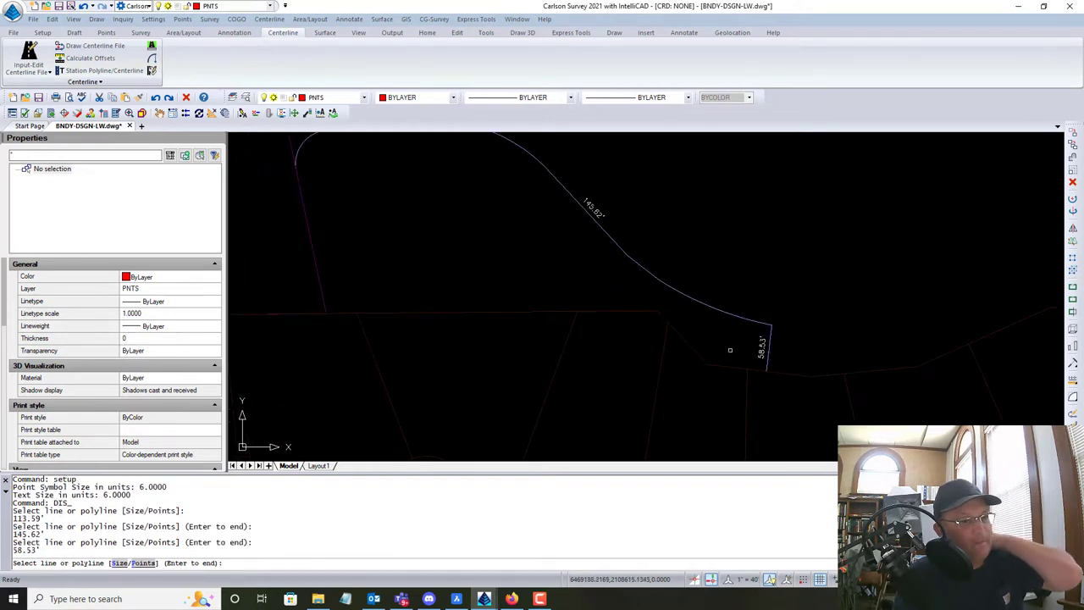
Label the distance of the short boundary segment at the north end, beside the narrow strip between the parcels
{"action": "middle_click_drag", "start_coordinate": [450, 209], "coordinate": [556, 370]}
{"action": "scroll", "coordinate": [530, 382], "scroll_direction": "down", "scroll_amount": 2}
{"action": "scroll", "coordinate": [475, 256], "scroll_direction": "up", "scroll_amount": 5}
{"action": "left_click", "coordinate": [452, 211]}
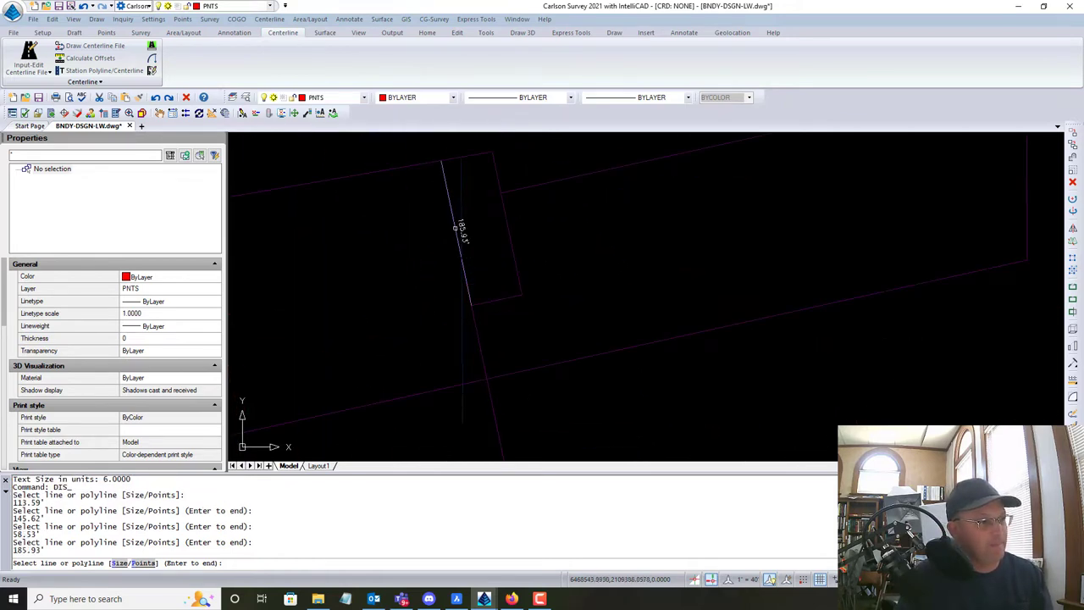
{"action": "key", "text": "Escape"}
Open the custom arc label settings for the small curve at the proposed lot line's west end
{"action": "scroll", "coordinate": [497, 273], "scroll_direction": "down", "scroll_amount": 4}
{"action": "middle_click_drag", "start_coordinate": [577, 363], "coordinate": [451, 226]}
{"action": "scroll", "coordinate": [516, 332], "scroll_direction": "up", "scroll_amount": 2}
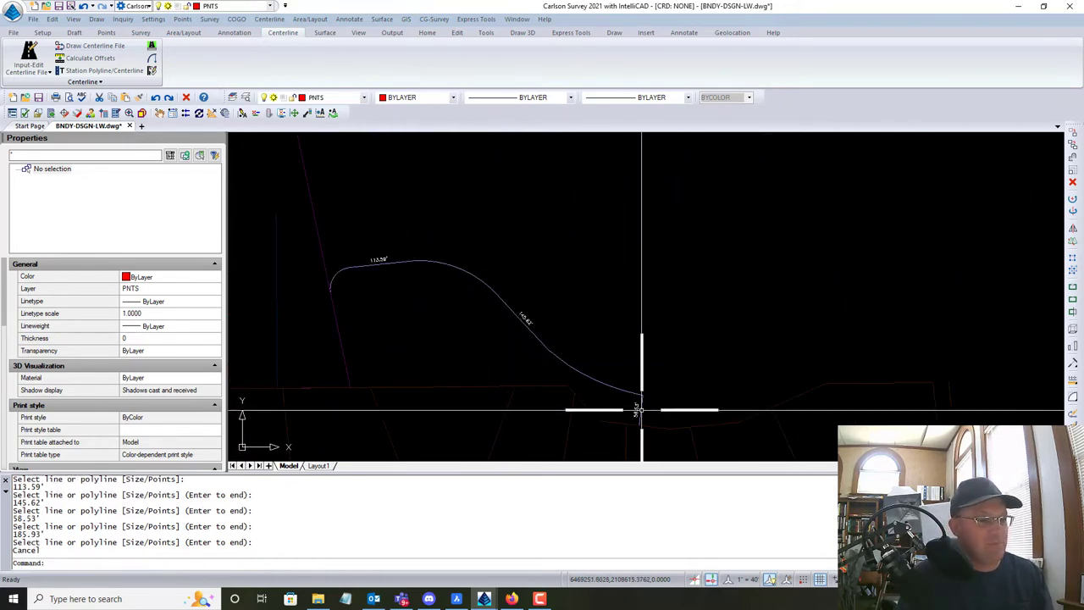
{"action": "scroll", "coordinate": [350, 271], "scroll_direction": "up", "scroll_amount": 2}
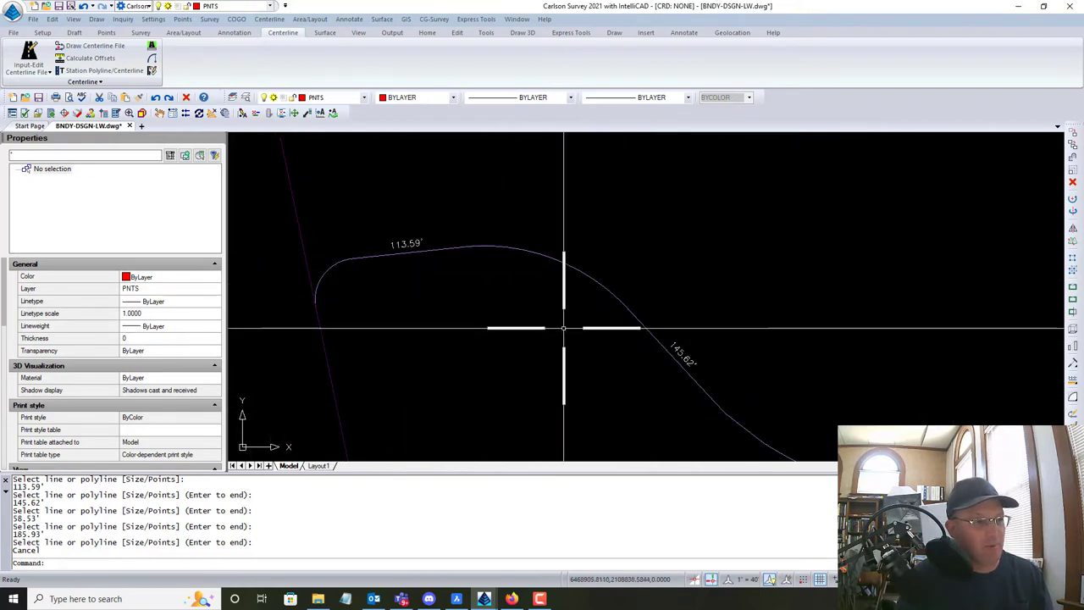
{"action": "left_click", "coordinate": [348, 20]}
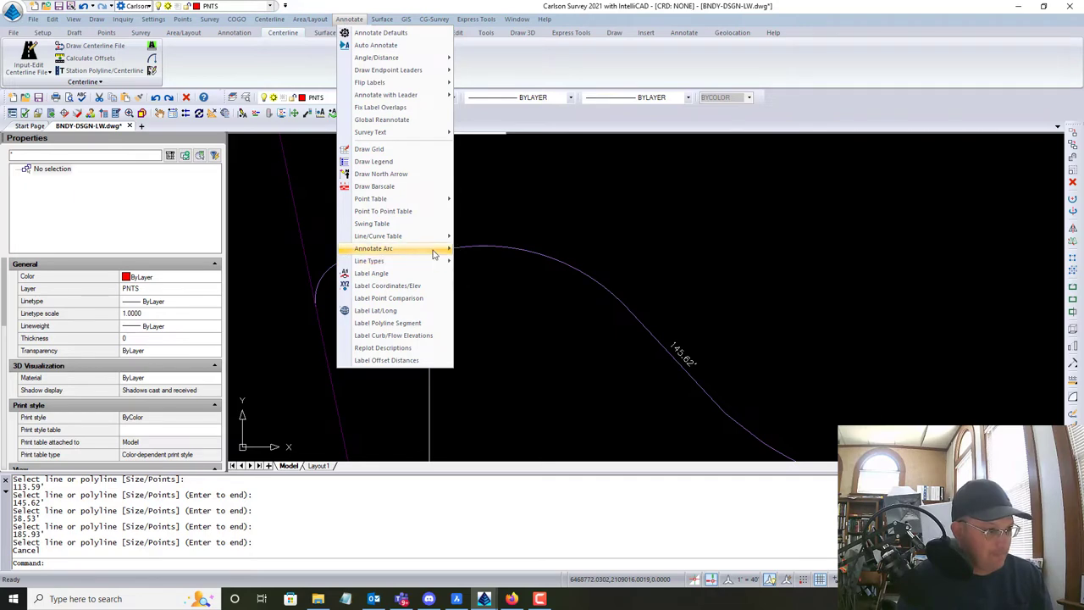
{"action": "mouse_move", "coordinate": [436, 250]}
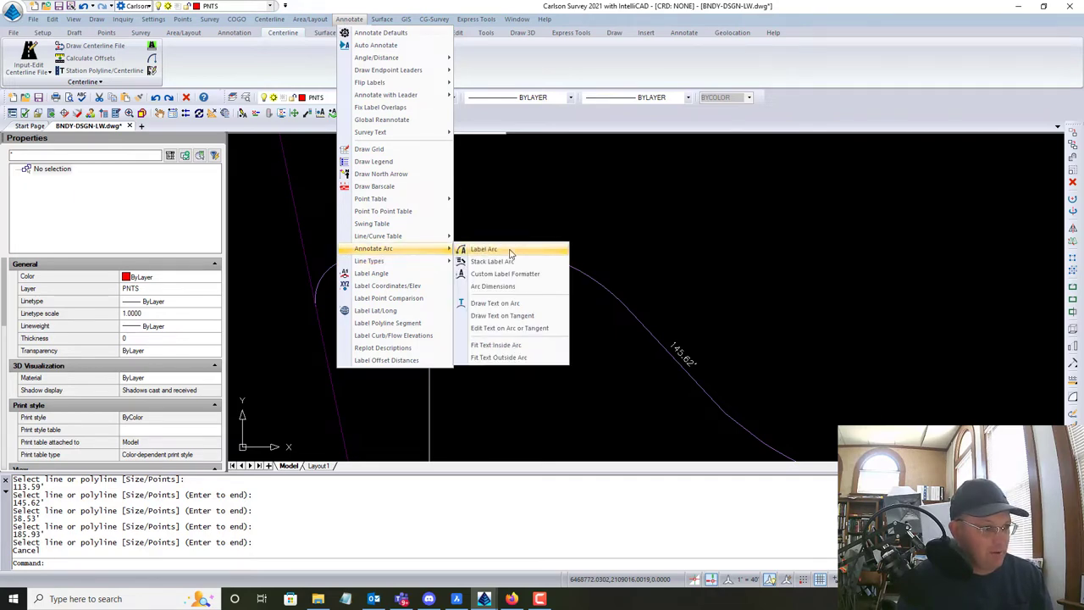
{"action": "left_click", "coordinate": [485, 249]}
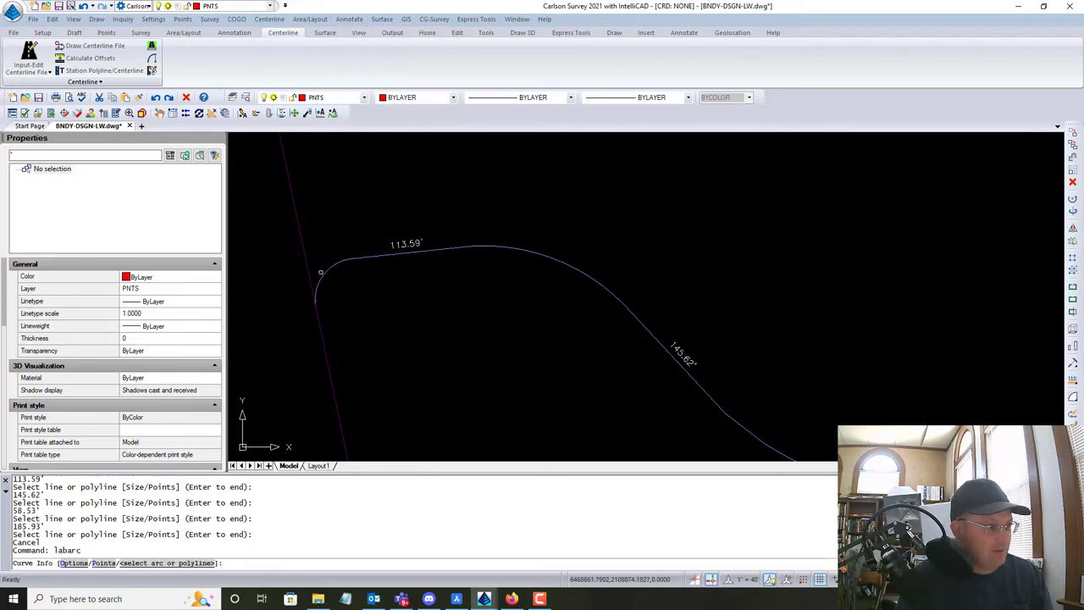
{"action": "left_click", "coordinate": [325, 271]}
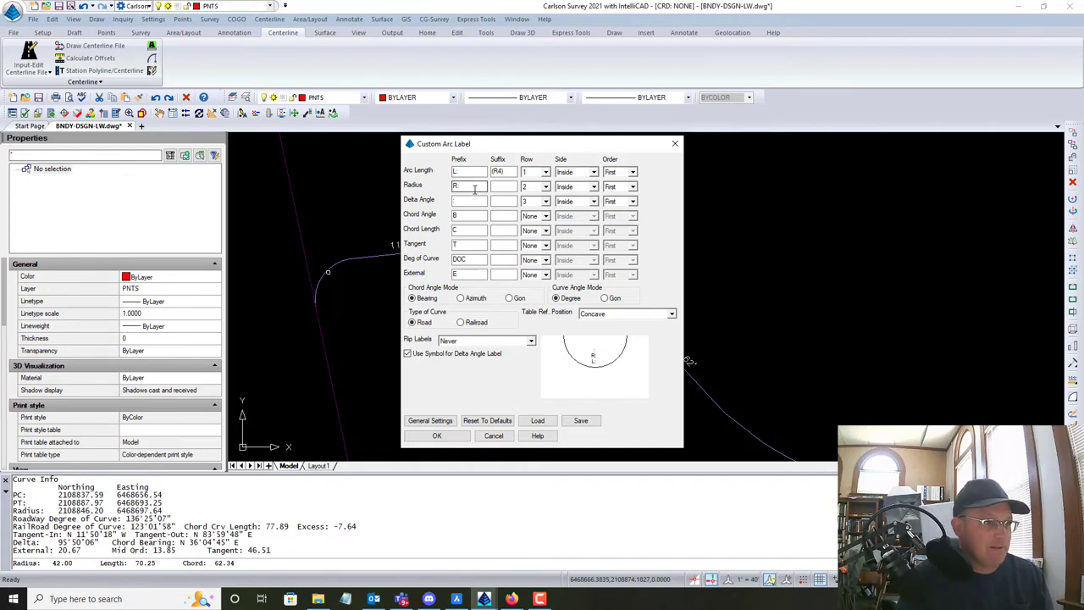
Set the delta angle and radius rows to None, and place the arc-length label on the small west curve
{"action": "left_click", "coordinate": [632, 188]}
{"action": "left_click", "coordinate": [477, 188]}
{"action": "left_click", "coordinate": [473, 200]}
{"action": "left_click", "coordinate": [546, 201]}
{"action": "left_click", "coordinate": [532, 213]}
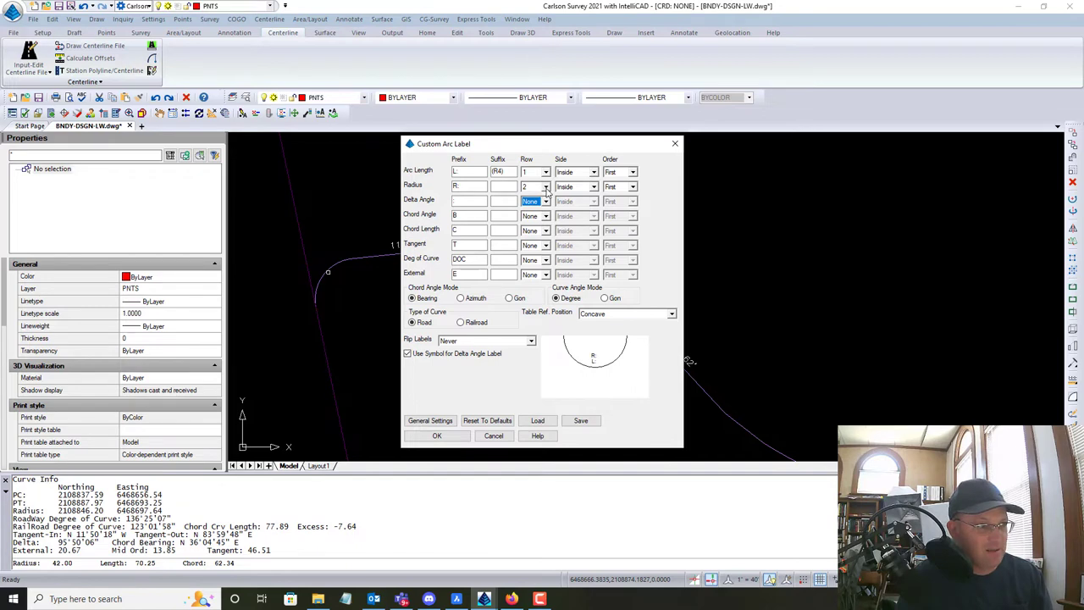
{"action": "left_click", "coordinate": [546, 187]}
{"action": "left_click", "coordinate": [534, 199]}
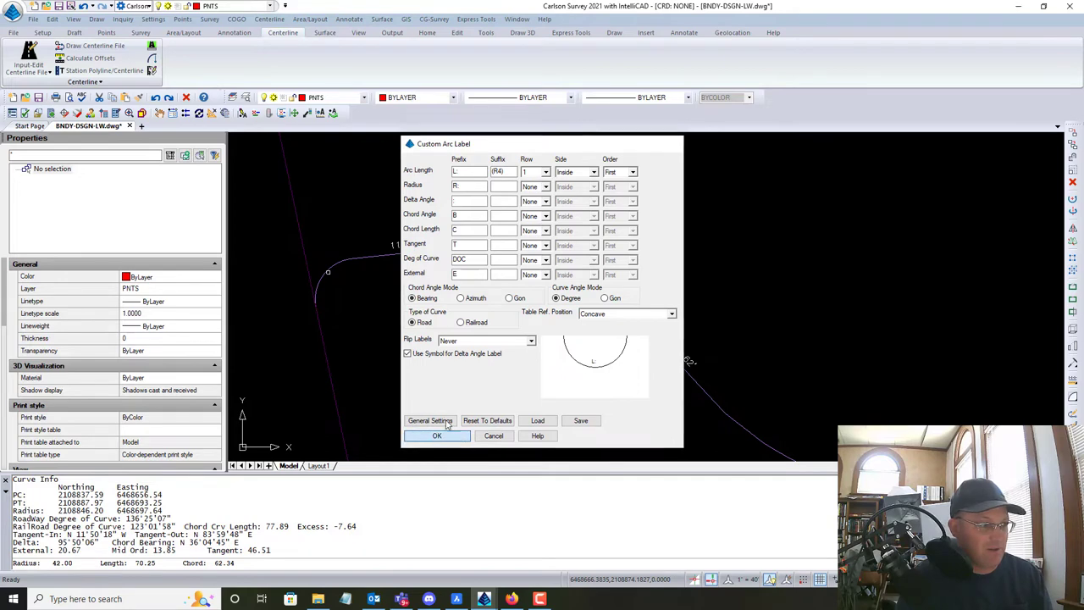
{"action": "left_click", "coordinate": [437, 436]}
Label the arc lengths of the middle and east curves of the proposed lot line with the same arc label settings
{"action": "middle_click_drag", "start_coordinate": [563, 314], "coordinate": [501, 304]}
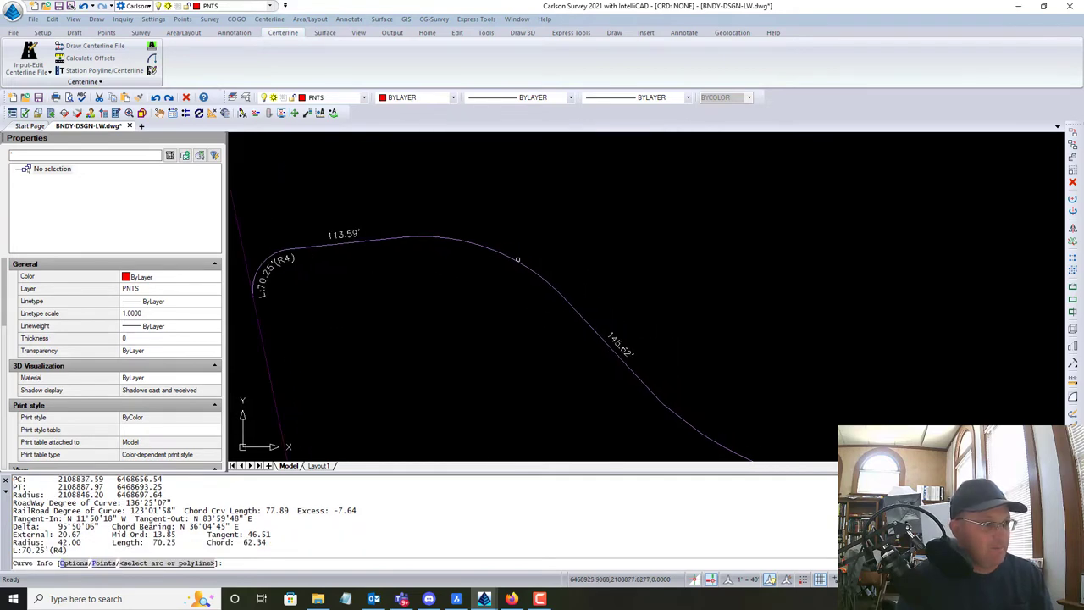
{"action": "left_click", "coordinate": [518, 262]}
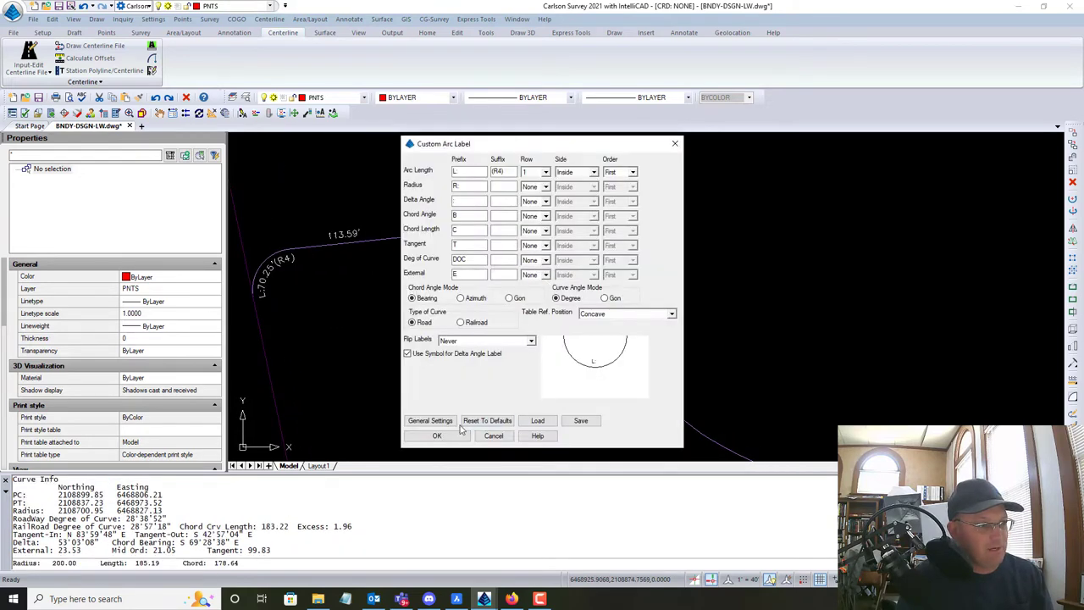
{"action": "left_click", "coordinate": [453, 439]}
{"action": "middle_click_drag", "start_coordinate": [649, 408], "coordinate": [513, 285]}
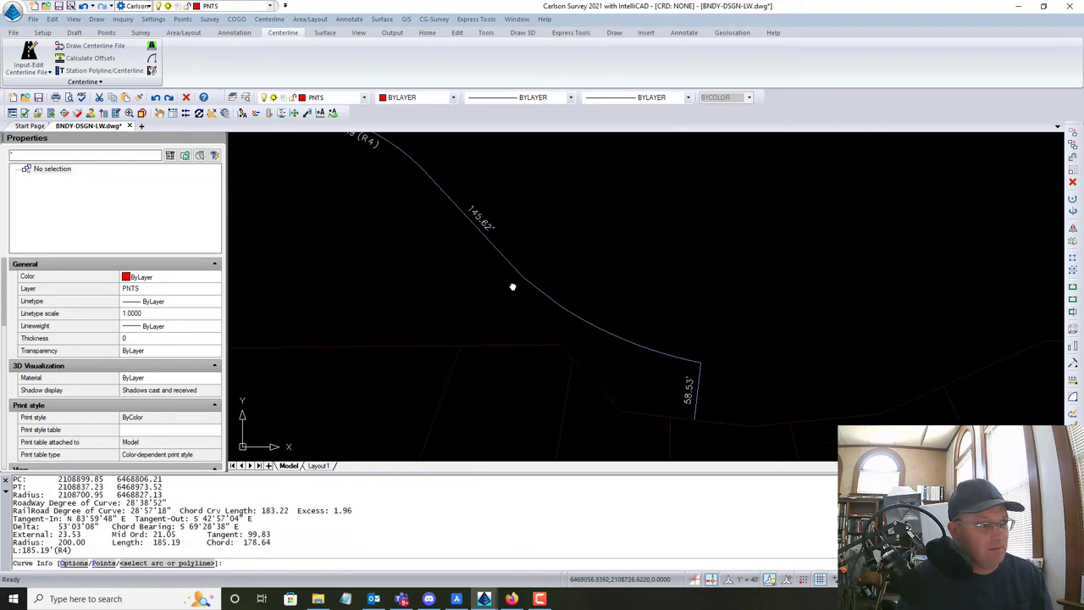
{"action": "left_click", "coordinate": [610, 336]}
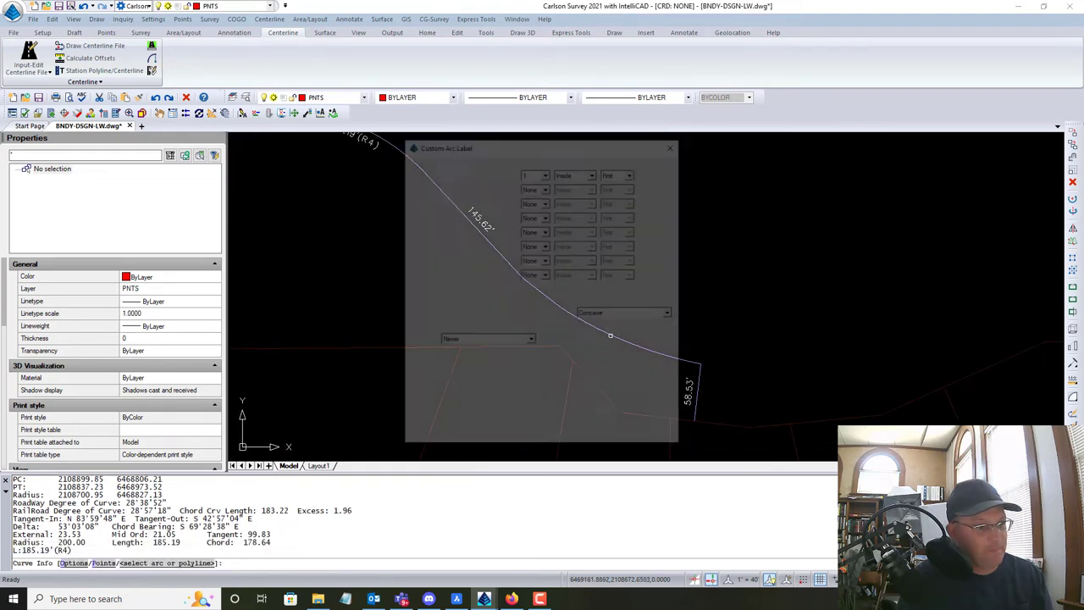
{"action": "left_click", "coordinate": [437, 436]}
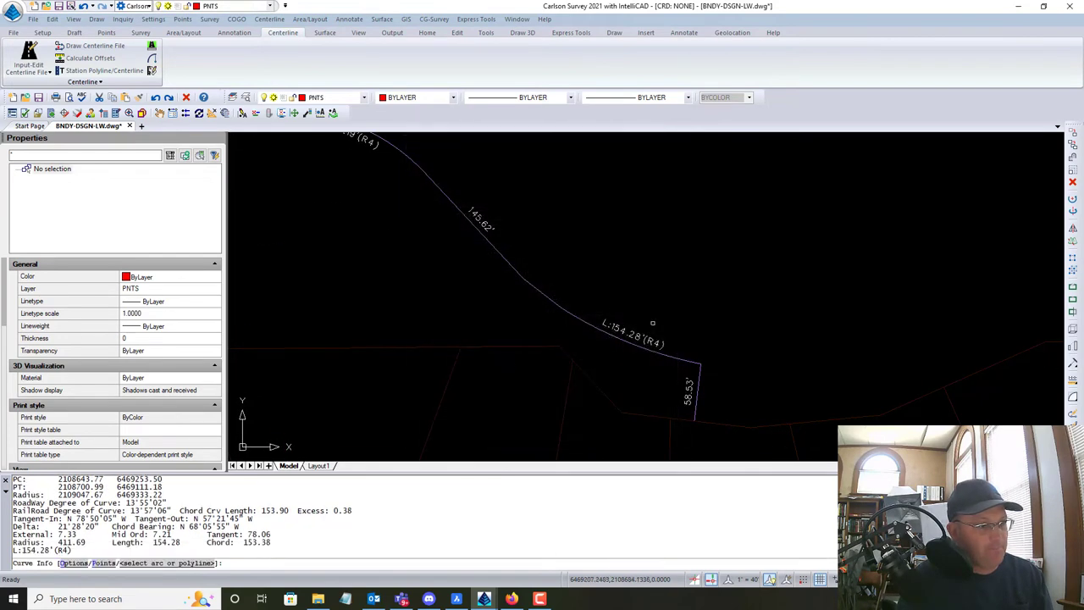
Edit the east curve's arc label to read 154.28', without the L: prefix and (R4) suffix
{"action": "scroll", "coordinate": [655, 339], "scroll_direction": "up", "scroll_amount": 3}
{"action": "key", "text": "Escape"}
{"action": "double_click", "coordinate": [634, 331]}
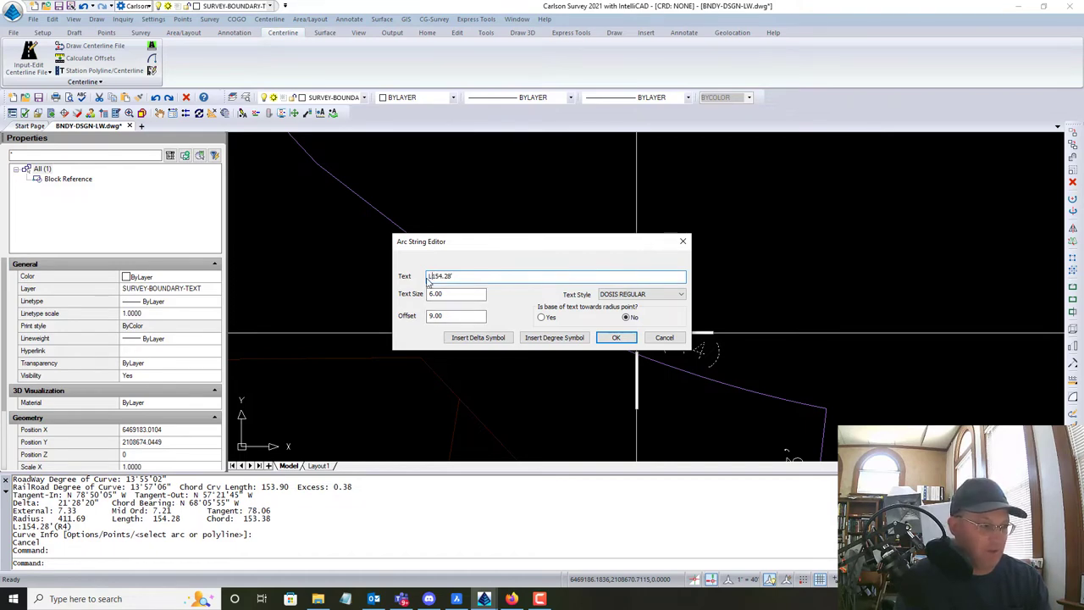
{"action": "left_click", "coordinate": [613, 343]}
Edit the middle curve's label to read 185.19' and the west curve's label to read 70.25', removing their prefixes and suffixes
{"action": "scroll", "coordinate": [636, 331], "scroll_direction": "down", "scroll_amount": 3}
{"action": "middle_click_drag", "start_coordinate": [637, 316], "coordinate": [671, 308]}
{"action": "middle_click_drag", "start_coordinate": [392, 216], "coordinate": [598, 339]}
{"action": "middle_click_drag", "start_coordinate": [517, 254], "coordinate": [687, 370]}
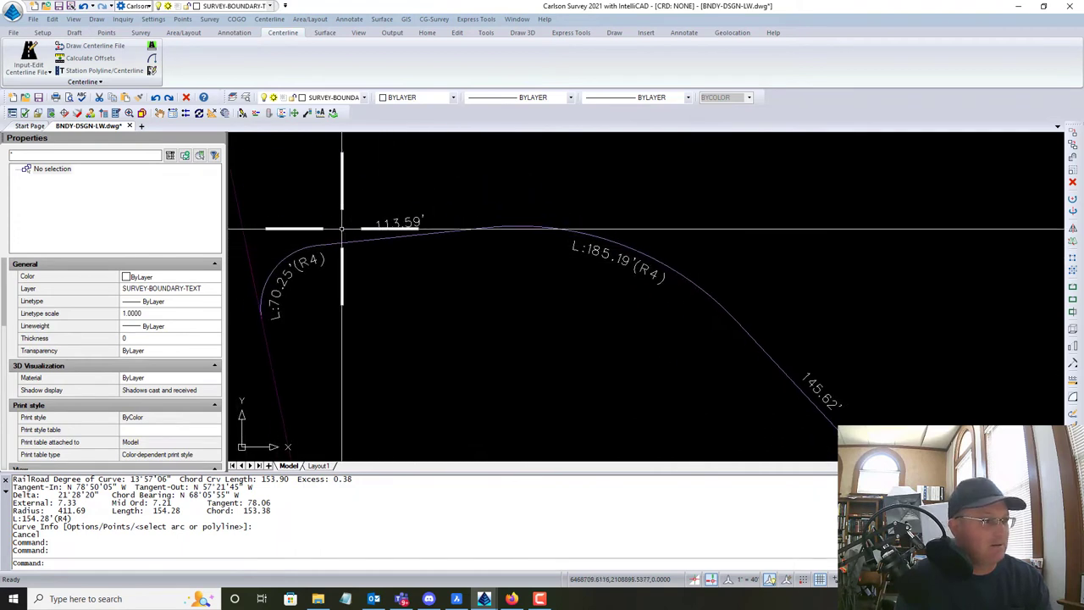
{"action": "double_click", "coordinate": [599, 256]}
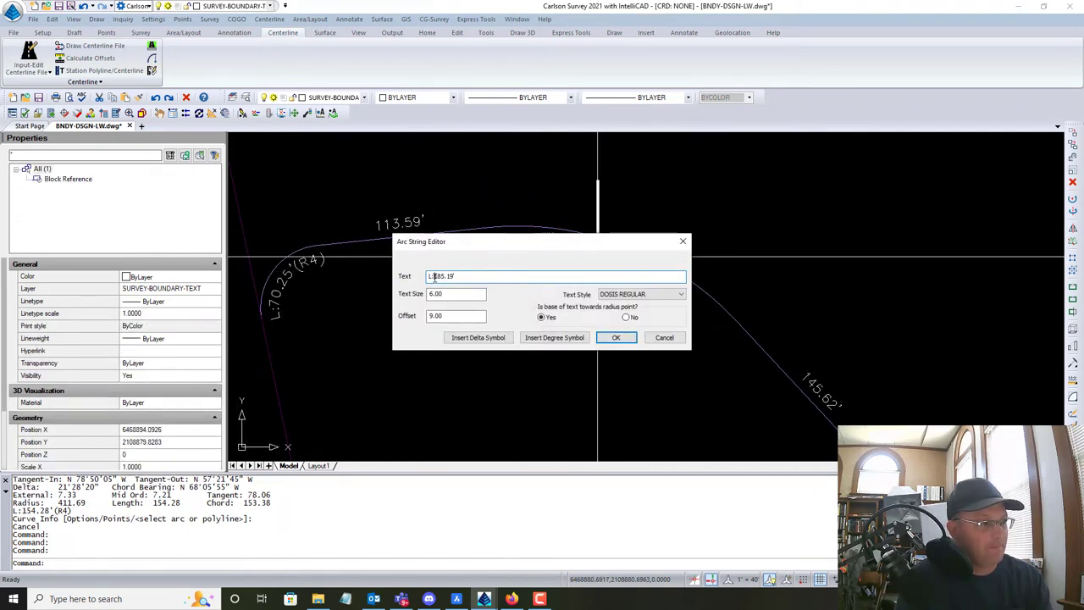
{"action": "left_click", "coordinate": [615, 338]}
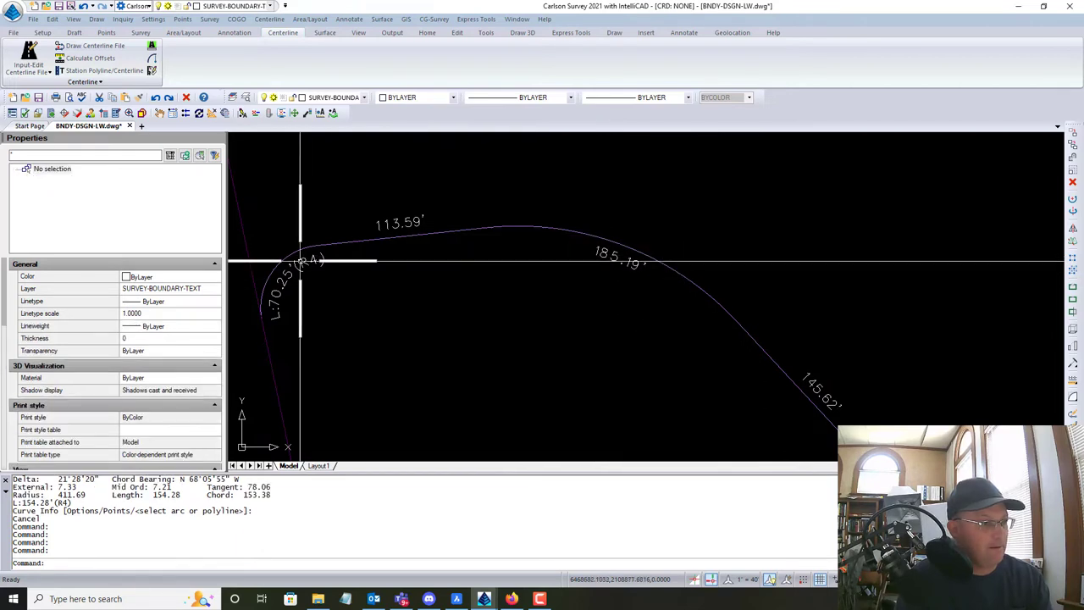
{"action": "left_click", "coordinate": [313, 259]}
{"action": "double_click", "coordinate": [313, 259]}
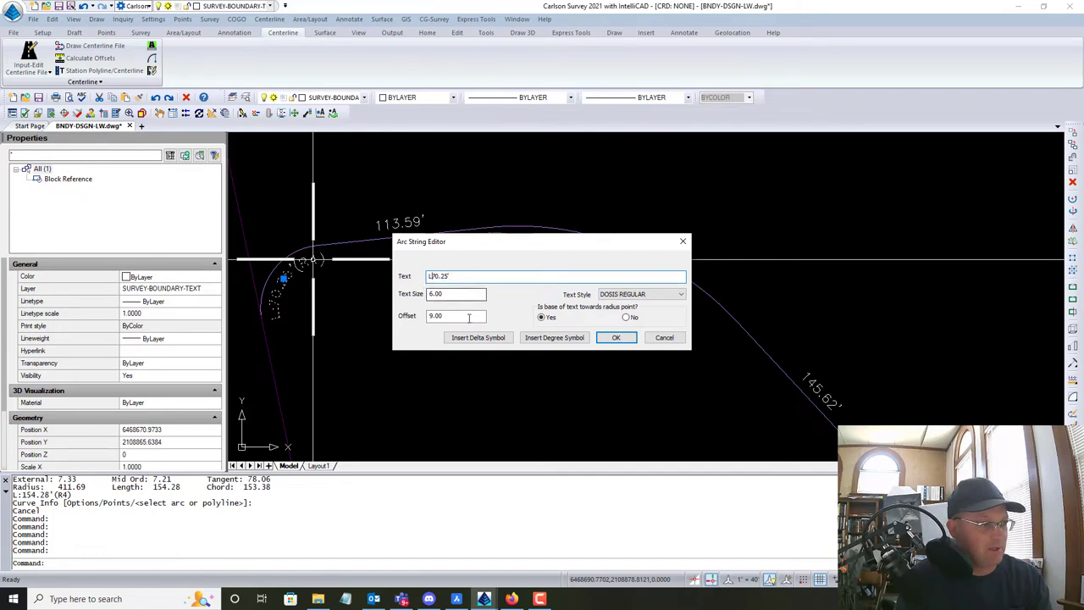
{"action": "left_click", "coordinate": [616, 337]}
Examine the overall boundary layout with its distance and curve labels
{"action": "scroll", "coordinate": [475, 301], "scroll_direction": "down", "scroll_amount": 5}
{"action": "scroll", "coordinate": [538, 226], "scroll_direction": "down", "scroll_amount": 2}
{"action": "middle_click_drag", "start_coordinate": [521, 222], "coordinate": [656, 416]}
{"action": "scroll", "coordinate": [509, 224], "scroll_direction": "down", "scroll_amount": 2}
{"action": "mouse_move", "coordinate": [577, 294]}
{"action": "middle_mouse_down"}
{"action": "mouse_move", "coordinate": [530, 244]}
{"action": "mouse_move", "coordinate": [523, 288]}
{"action": "middle_mouse_up"}
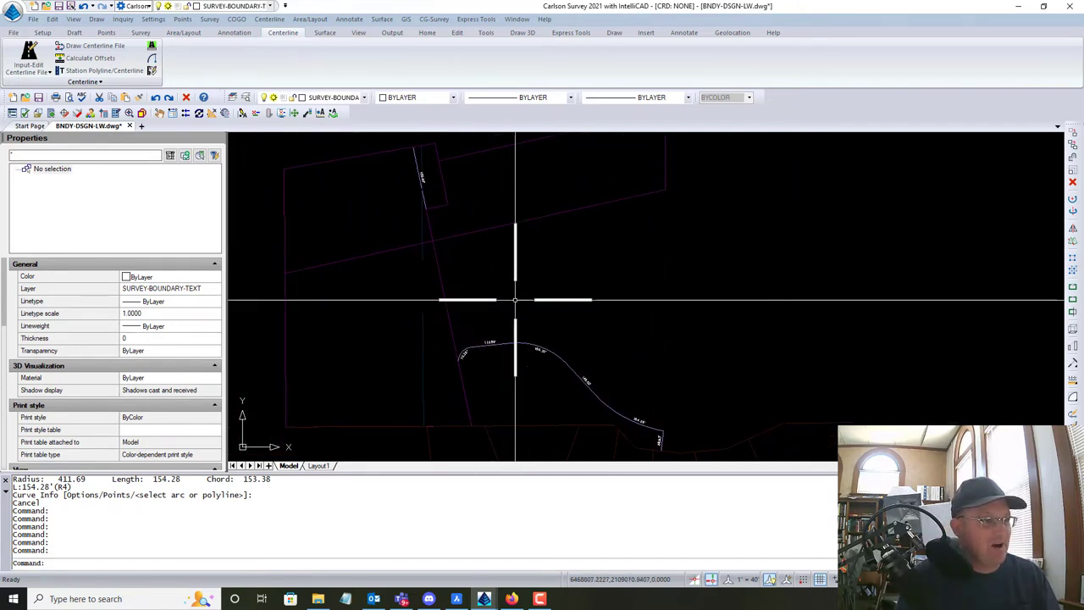
{"action": "middle_click_drag", "start_coordinate": [463, 343], "coordinate": [503, 378]}
{"action": "scroll", "coordinate": [532, 319], "scroll_direction": "down", "scroll_amount": 1}
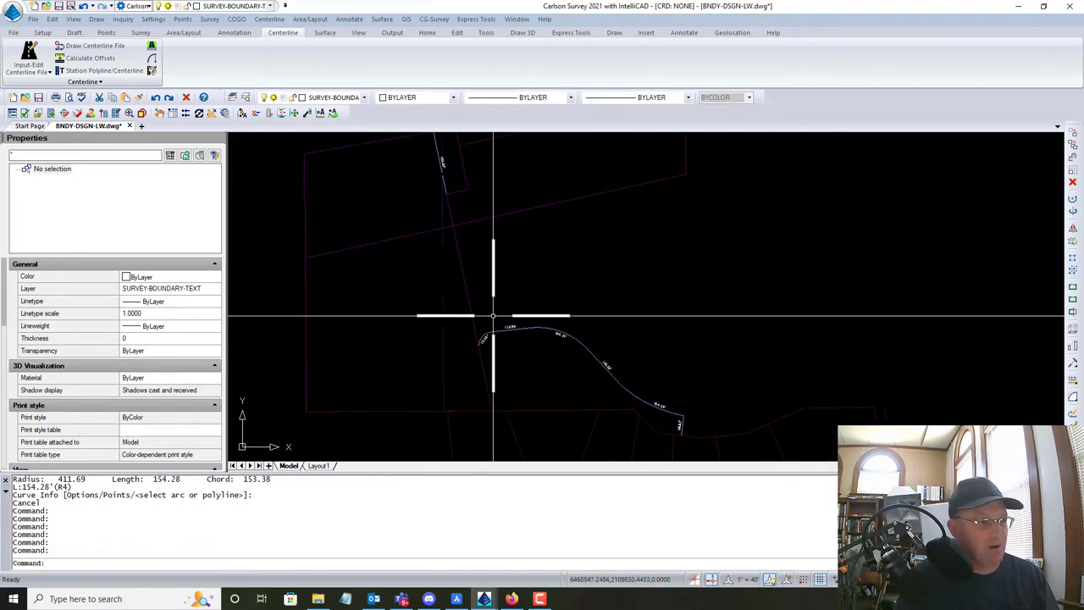
{"action": "key", "text": "Escape"}
{"action": "scroll", "coordinate": [591, 223], "scroll_direction": "down", "scroll_amount": 1}
Select all MText distance labels similar to the one on the north segment, and cut them to the clipboard
{"action": "mouse_move", "coordinate": [591, 223]}
{"action": "middle_mouse_down"}
{"action": "mouse_move", "coordinate": [548, 280]}
{"action": "mouse_move", "coordinate": [554, 263]}
{"action": "middle_mouse_up"}
{"action": "scroll", "coordinate": [430, 196], "scroll_direction": "up", "scroll_amount": 2}
{"action": "scroll", "coordinate": [416, 263], "scroll_direction": "up", "scroll_amount": 1}
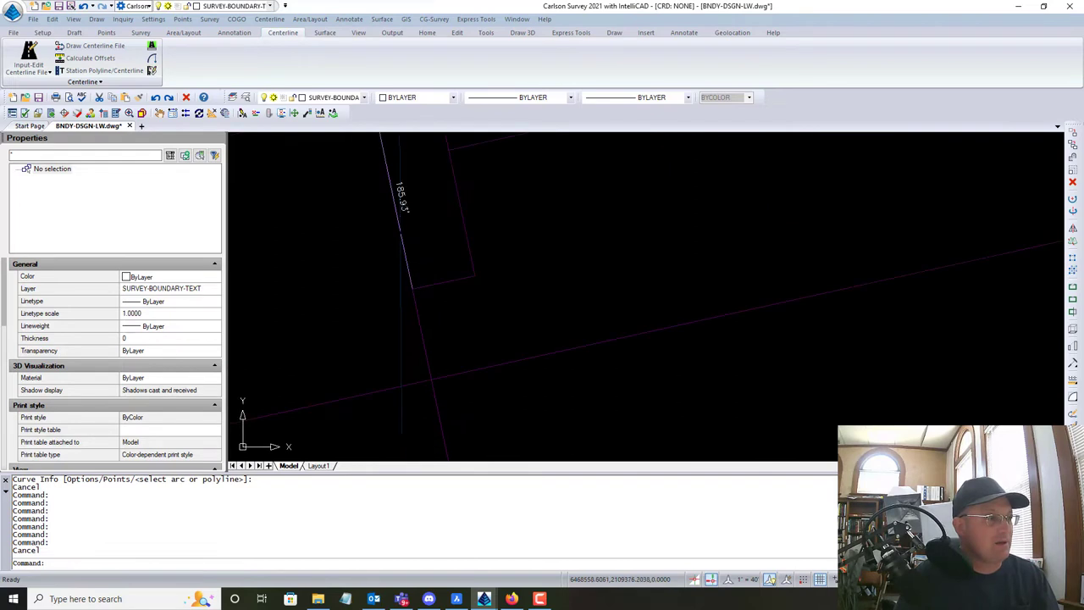
{"action": "left_click", "coordinate": [407, 201]}
{"action": "right_click", "coordinate": [407, 201]}
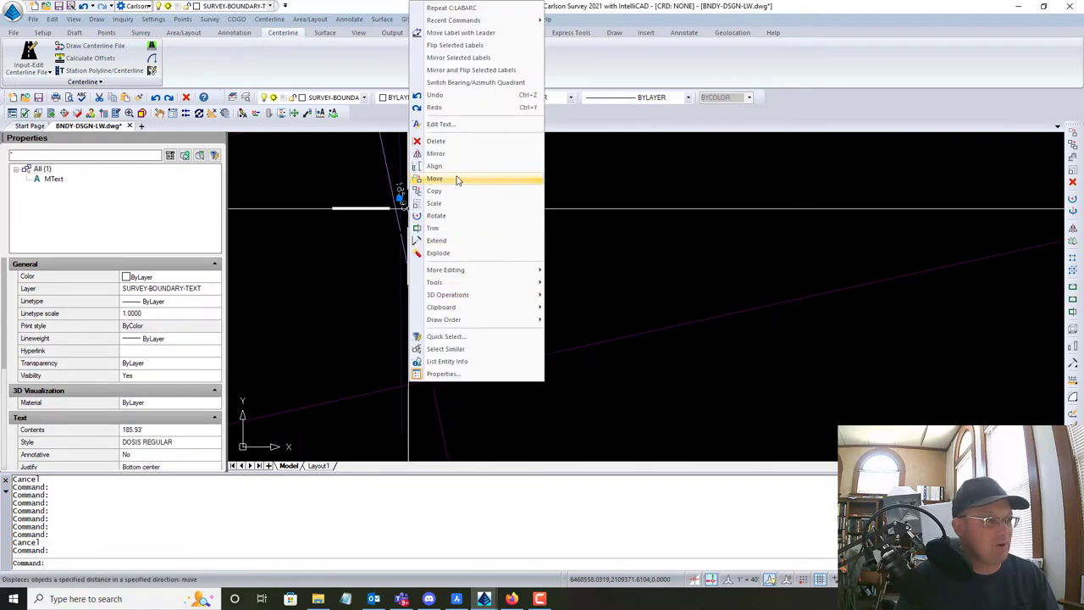
{"action": "left_click", "coordinate": [479, 349]}
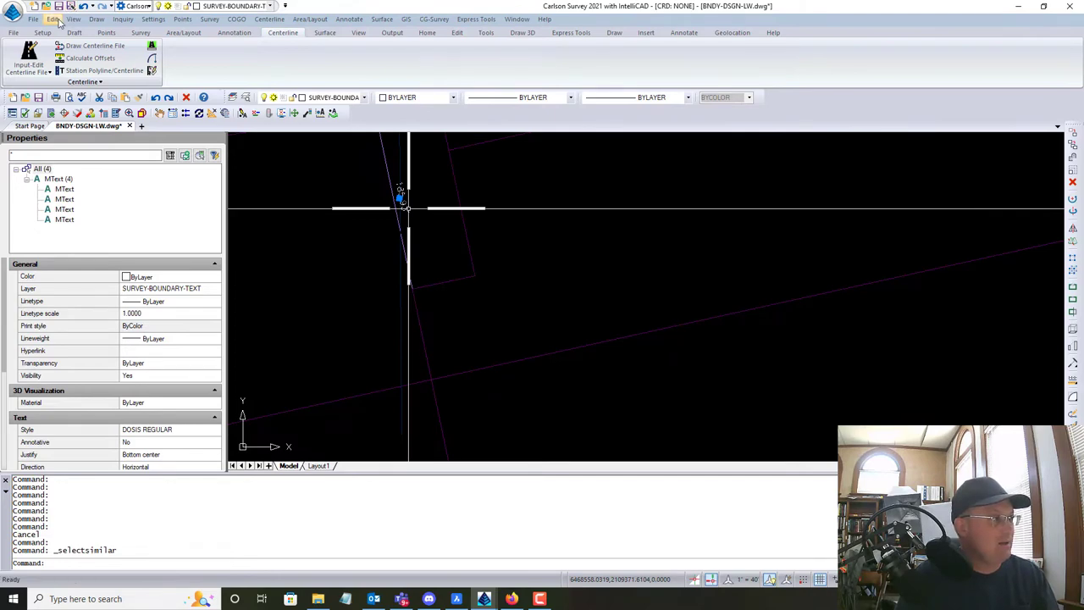
{"action": "left_click", "coordinate": [56, 19]}
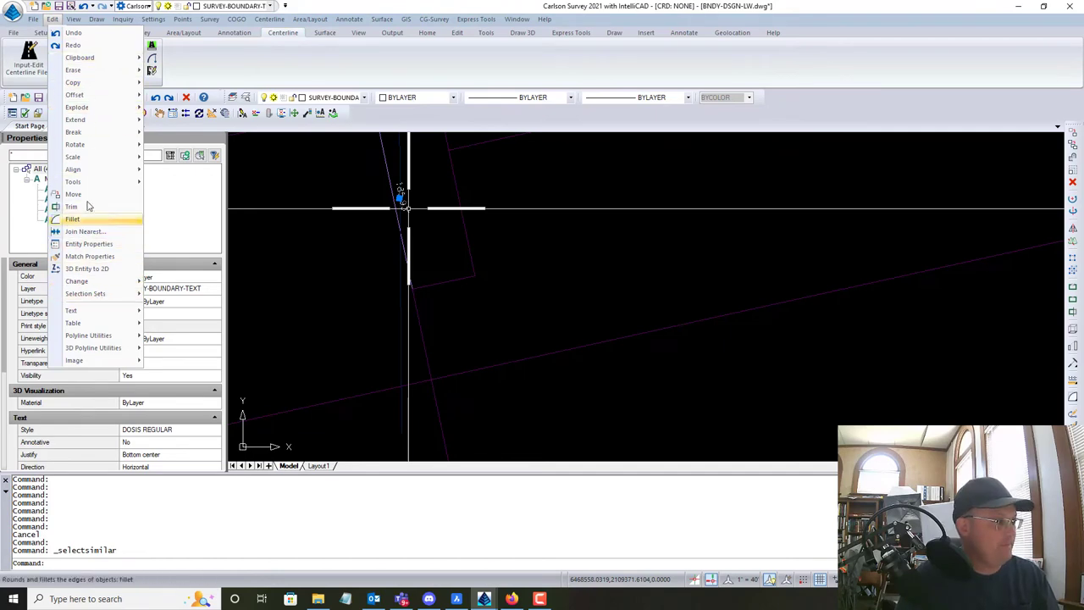
{"action": "mouse_move", "coordinate": [80, 57]}
{"action": "left_click", "coordinate": [165, 58]}
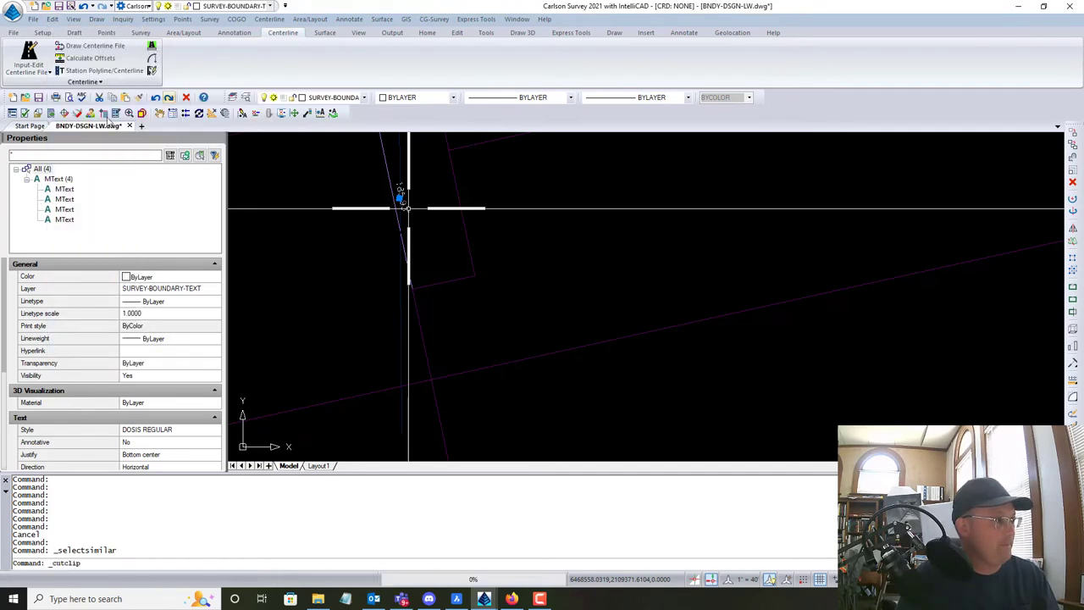
Try to open SP 01.dwg from the job's Mapping > Site Plan folder, declining read-only access
{"action": "left_click", "coordinate": [46, 7]}
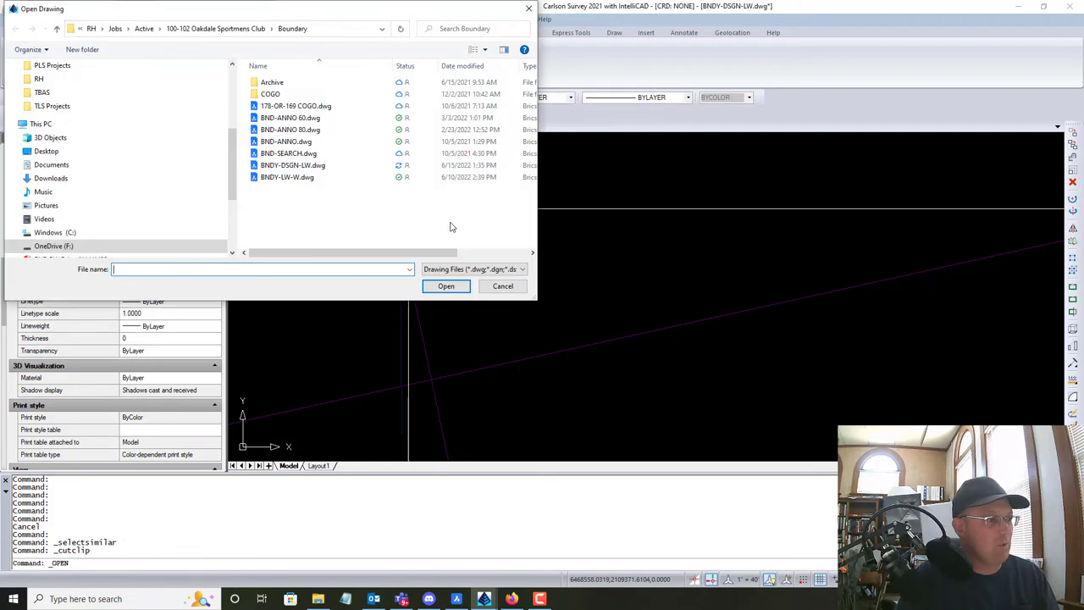
{"action": "left_click", "coordinate": [231, 31]}
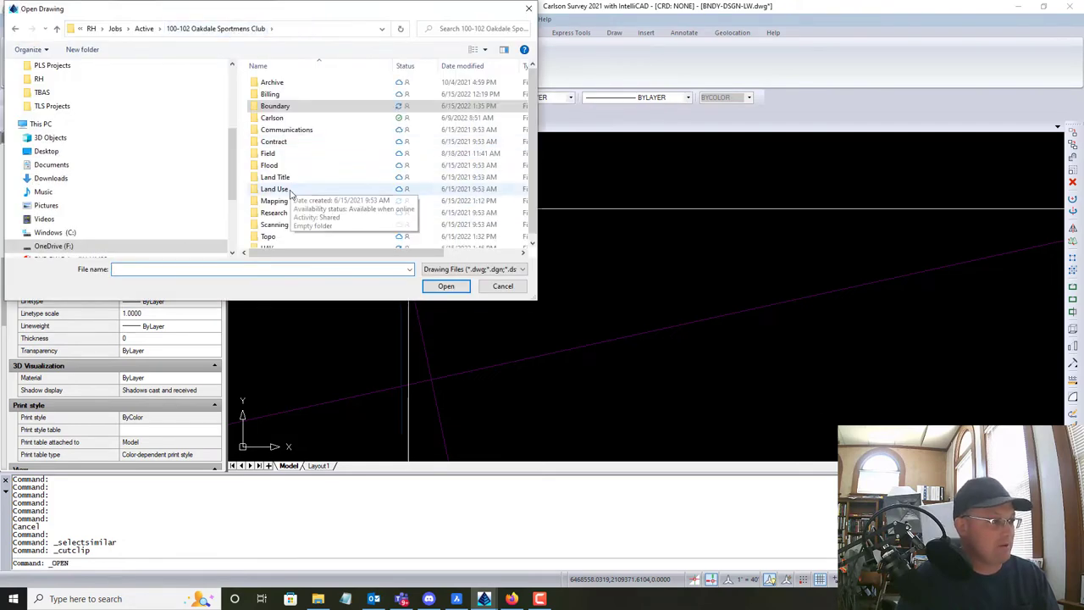
{"action": "double_click", "coordinate": [284, 196]}
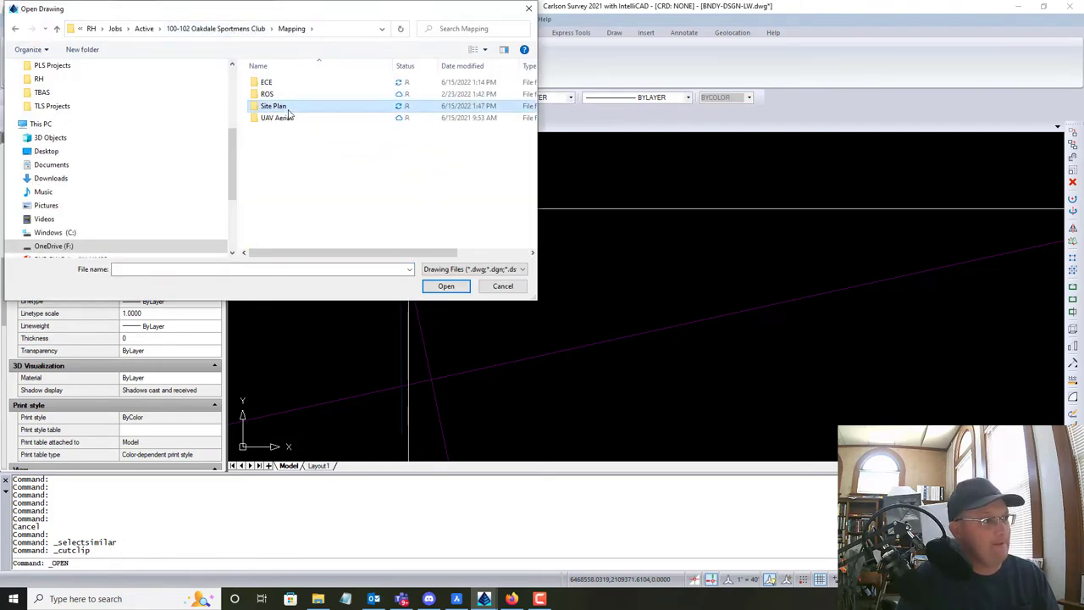
{"action": "double_click", "coordinate": [288, 115]}
{"action": "left_click", "coordinate": [276, 83]}
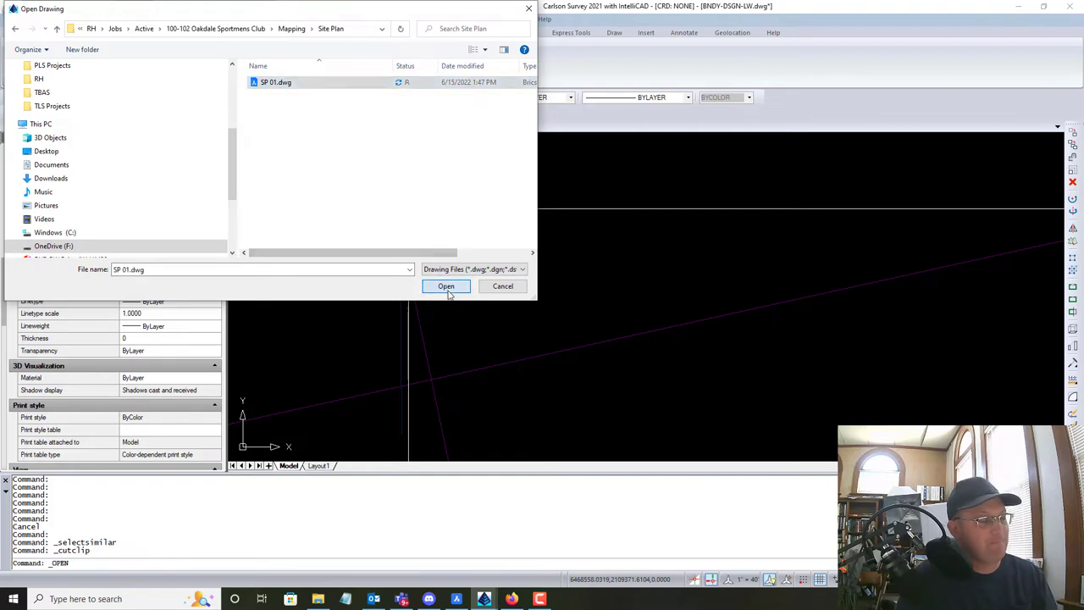
{"action": "left_click", "coordinate": [448, 290]}
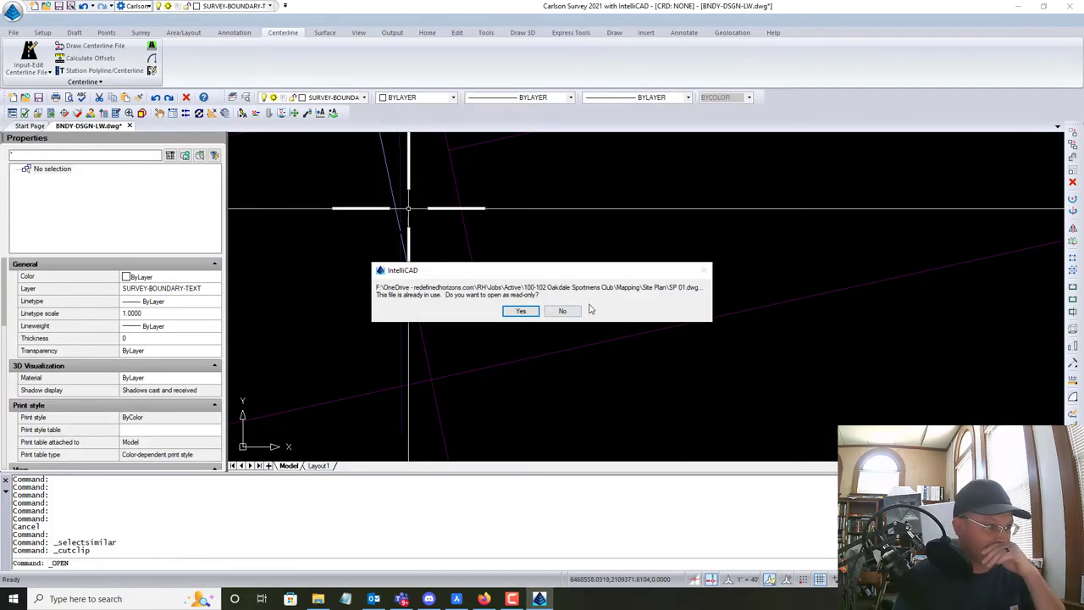
{"action": "left_click", "coordinate": [561, 311]}
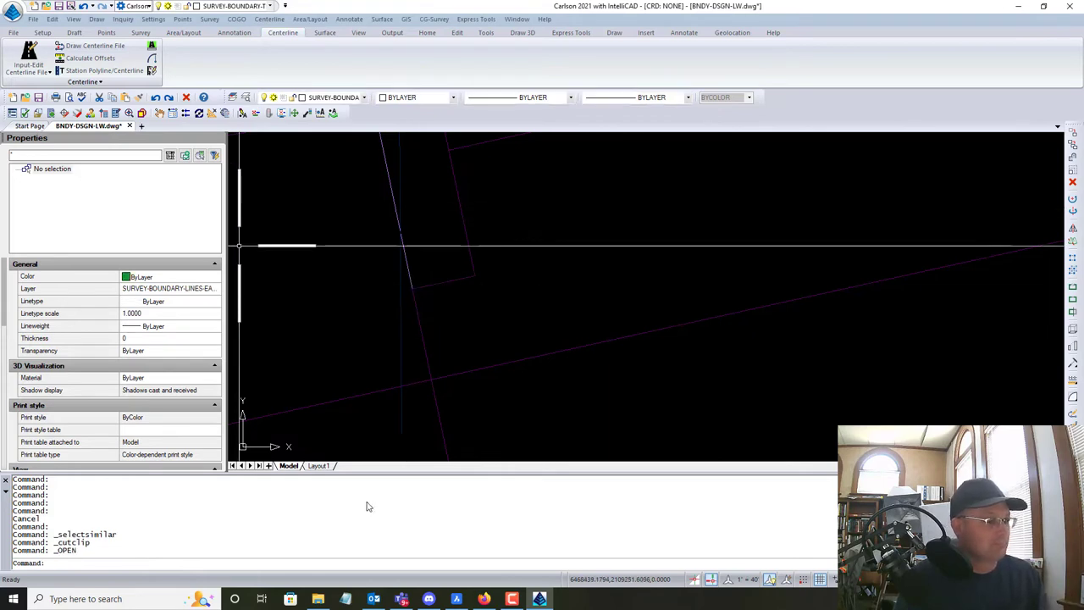
Switch to BricsCAD and close it with its SP 01 drawing, and open SP 01.dwg in Carlson Survey
{"action": "left_click", "coordinate": [458, 599]}
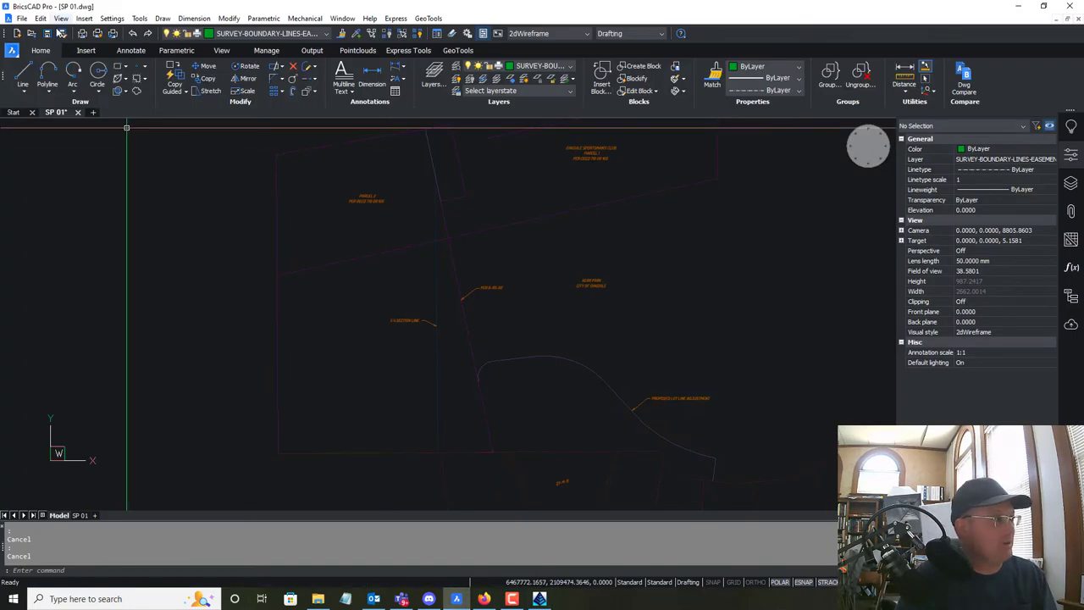
{"action": "left_click", "coordinate": [1076, 7]}
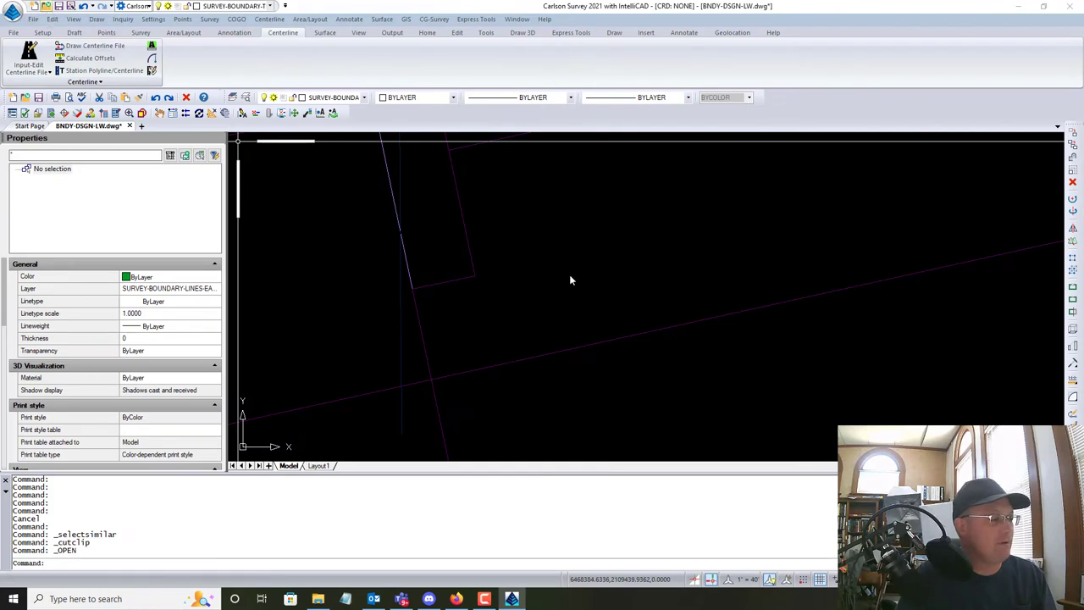
{"action": "left_click", "coordinate": [273, 82]}
{"action": "left_click", "coordinate": [447, 286]}
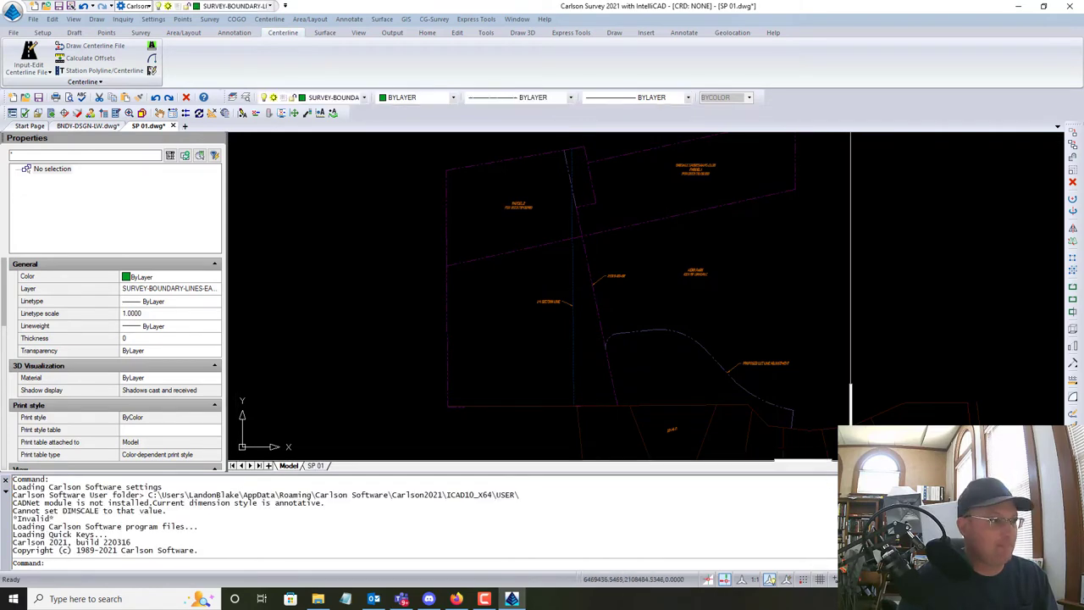
Paste the cut distance labels into SP 01.dwg at their original coordinates and save the drawing
{"action": "left_click", "coordinate": [51, 19]}
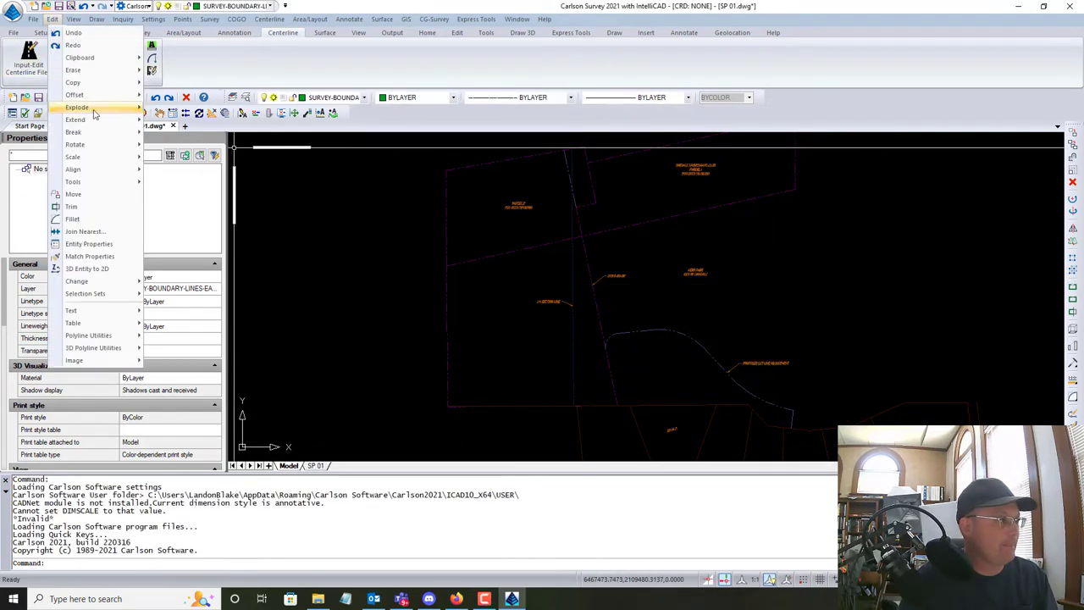
{"action": "mouse_move", "coordinate": [109, 59]}
{"action": "left_click", "coordinate": [208, 107]}
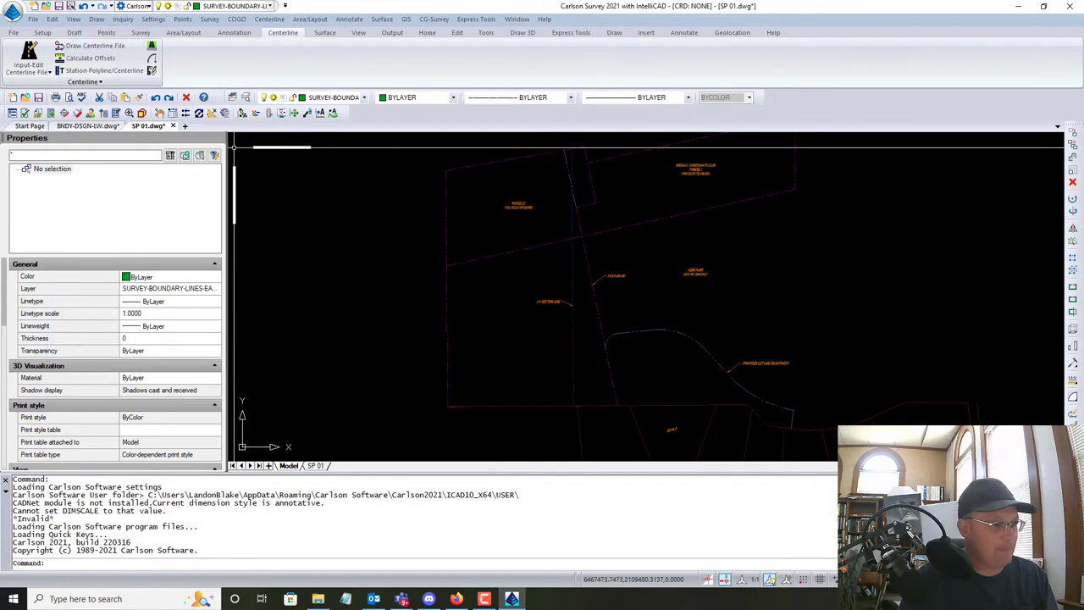
{"action": "middle_click_drag", "start_coordinate": [664, 321], "coordinate": [536, 288]}
{"action": "scroll", "coordinate": [497, 297], "scroll_direction": "up", "scroll_amount": 4}
{"action": "scroll", "coordinate": [497, 292], "scroll_direction": "down", "scroll_amount": 3}
{"action": "key", "text": "Escape"}
{"action": "scroll", "coordinate": [511, 312], "scroll_direction": "down", "scroll_amount": 5}
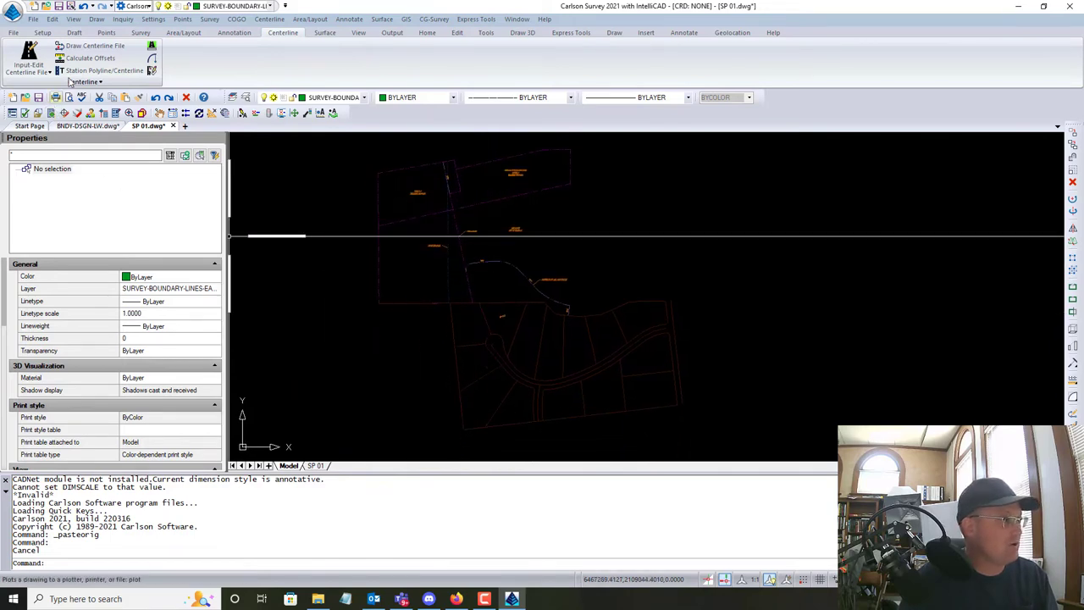
{"action": "left_click", "coordinate": [68, 7]}
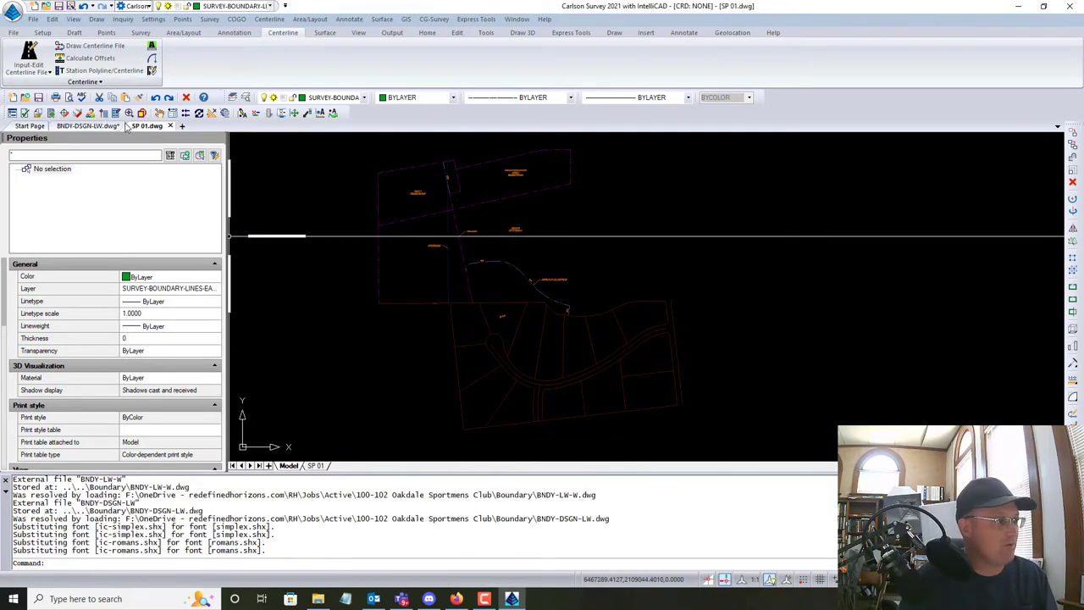
Close BNDY-DSGN-LW.dwg and open SP 01's external reference BNDY-LW-W for editing in its own drawing
{"action": "left_click", "coordinate": [95, 126]}
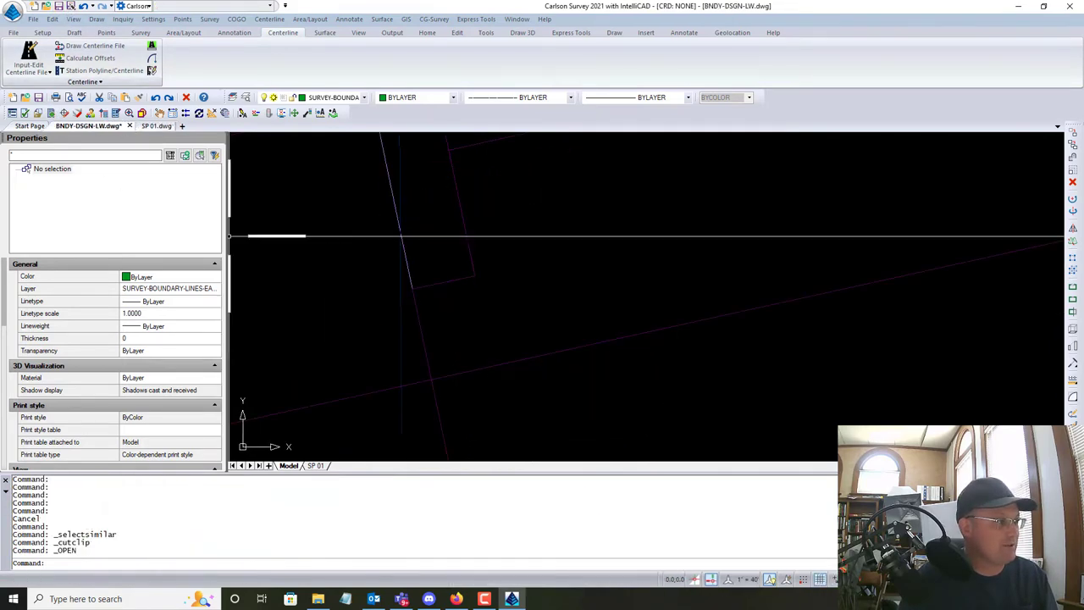
{"action": "left_click", "coordinate": [129, 126]}
{"action": "left_click", "coordinate": [555, 327]}
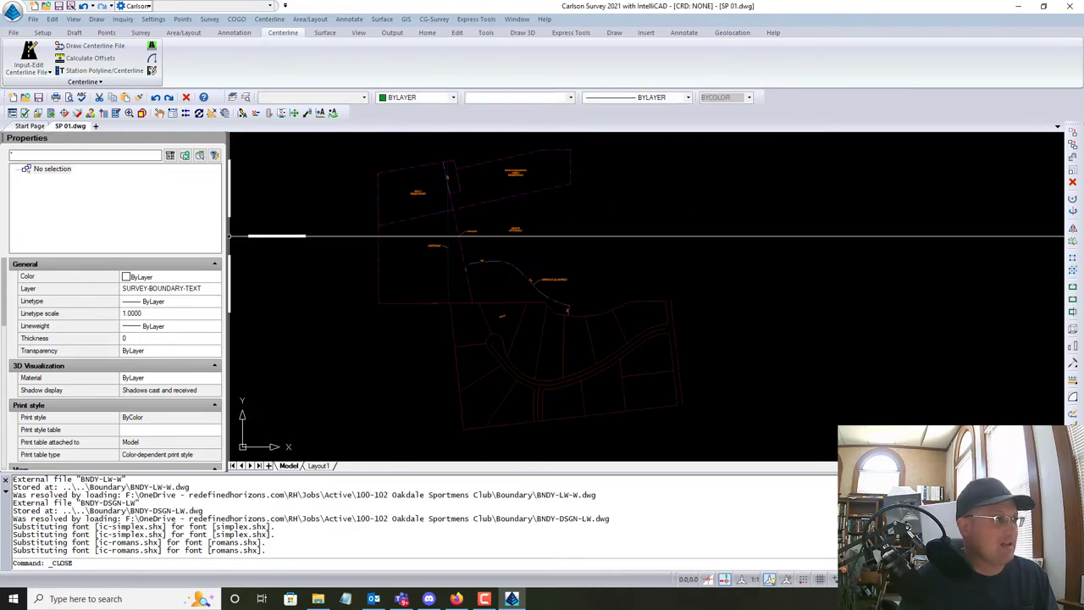
{"action": "left_click", "coordinate": [468, 285]}
{"action": "right_click", "coordinate": [468, 284]}
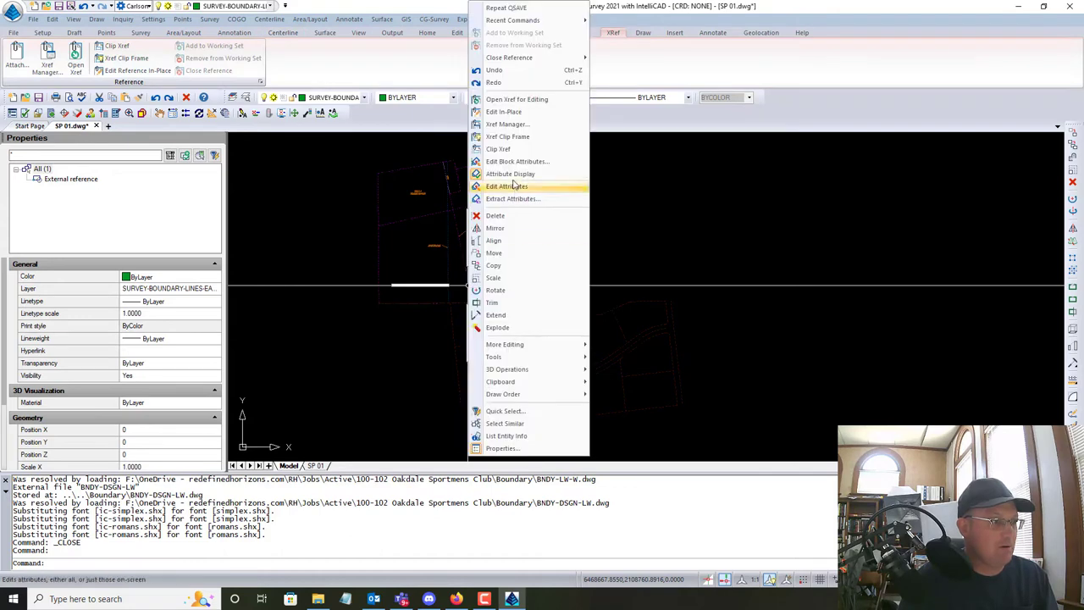
{"action": "left_click", "coordinate": [509, 99]}
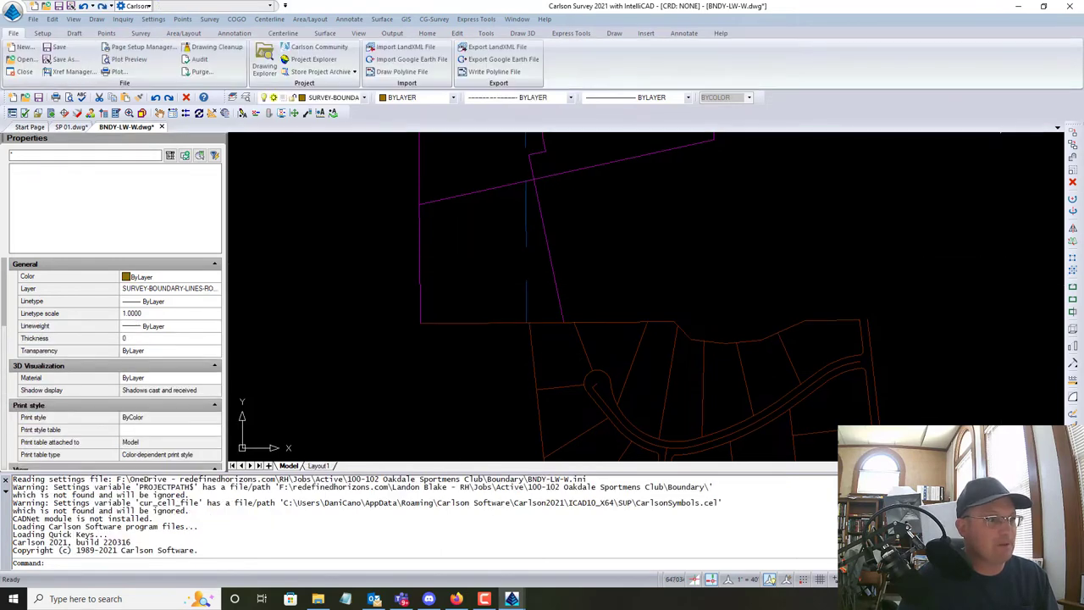
Label the northeast parcel's long north line, short north line, east line and south line with distance-only annotations
{"action": "middle_click_drag", "start_coordinate": [606, 234], "coordinate": [562, 346]}
{"action": "scroll", "coordinate": [481, 239], "scroll_direction": "up", "scroll_amount": 4}
{"action": "scroll", "coordinate": [569, 283], "scroll_direction": "down", "scroll_amount": 3}
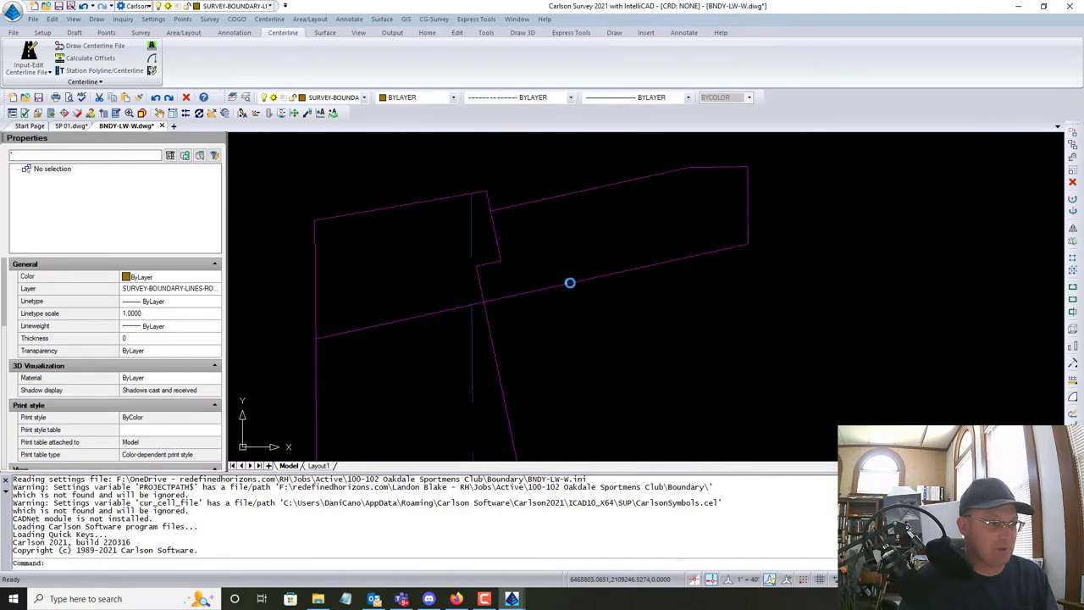
{"action": "left_click", "coordinate": [349, 18]}
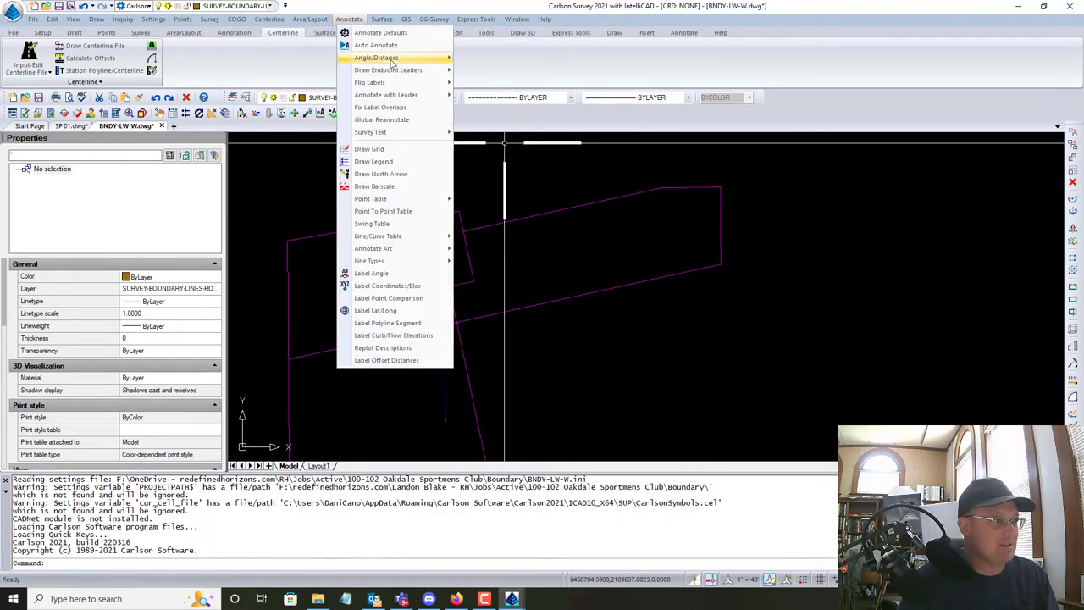
{"action": "mouse_move", "coordinate": [393, 61]}
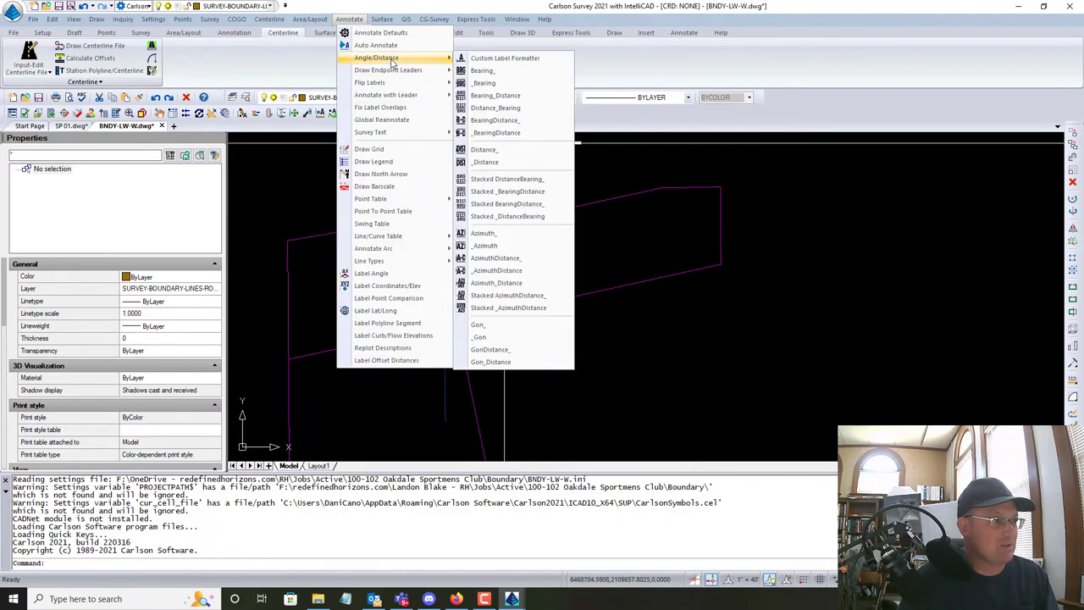
{"action": "left_click", "coordinate": [498, 150]}
{"action": "left_click", "coordinate": [543, 213]}
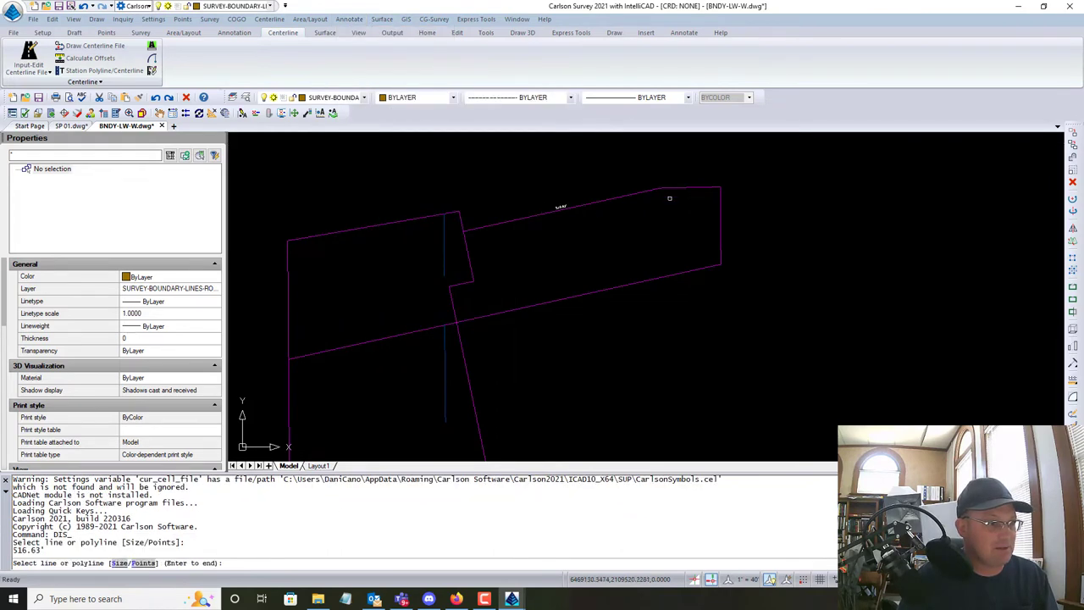
{"action": "left_click", "coordinate": [692, 187]}
{"action": "left_click", "coordinate": [719, 236]}
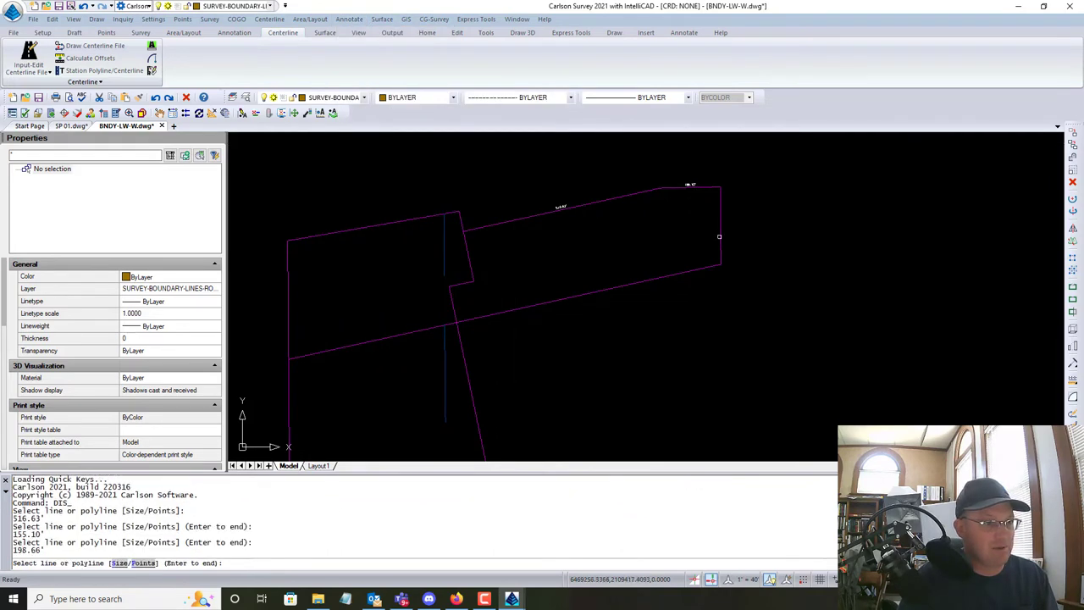
{"action": "left_click", "coordinate": [655, 279]}
Add distance labels to the short jog line and to the line running north from its east end
{"action": "scroll", "coordinate": [568, 313], "scroll_direction": "up", "scroll_amount": 2}
{"action": "scroll", "coordinate": [505, 310], "scroll_direction": "up", "scroll_amount": 2}
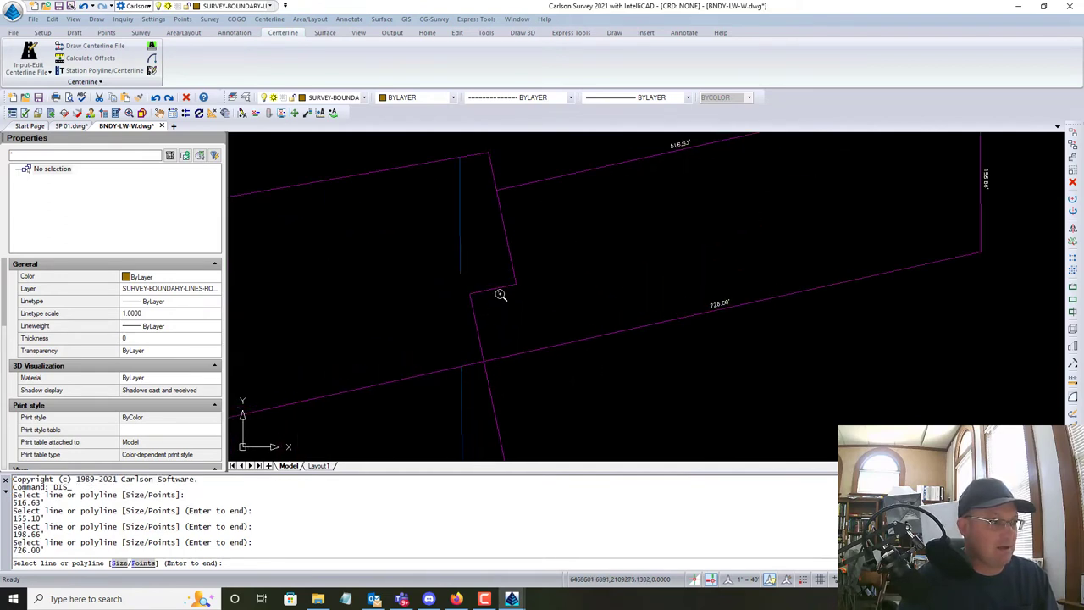
{"action": "left_click", "coordinate": [498, 288]}
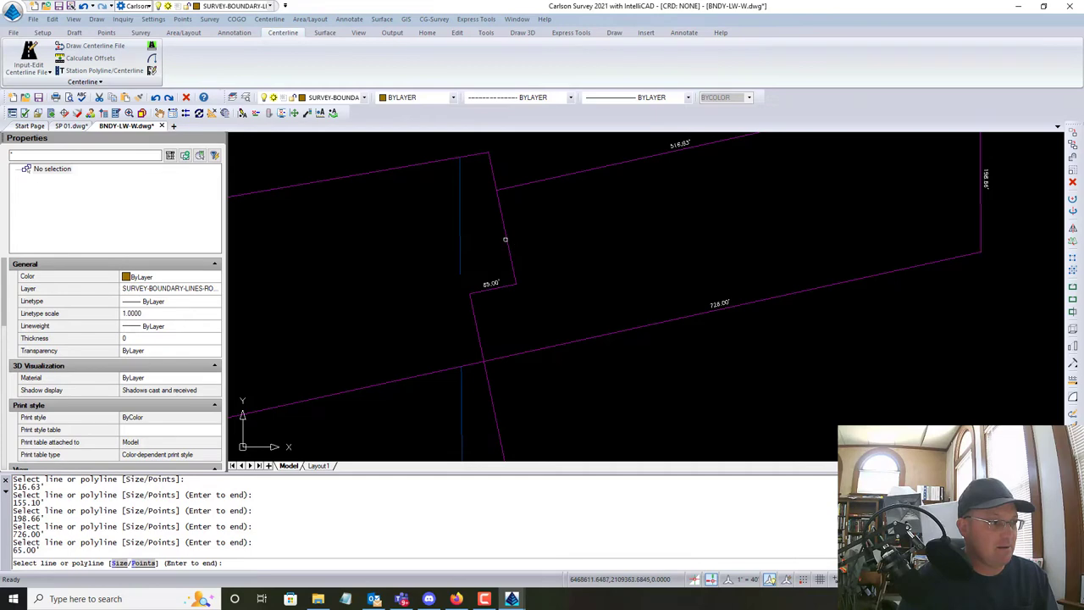
{"action": "mouse_move", "coordinate": [559, 321]}
{"action": "middle_mouse_down"}
{"action": "mouse_move", "coordinate": [508, 327]}
{"action": "mouse_move", "coordinate": [508, 352]}
{"action": "middle_mouse_up"}
{"action": "key", "text": "Escape"}
Erase the 183.61' distance label from the line north of the jog
{"action": "left_click", "coordinate": [471, 272]}
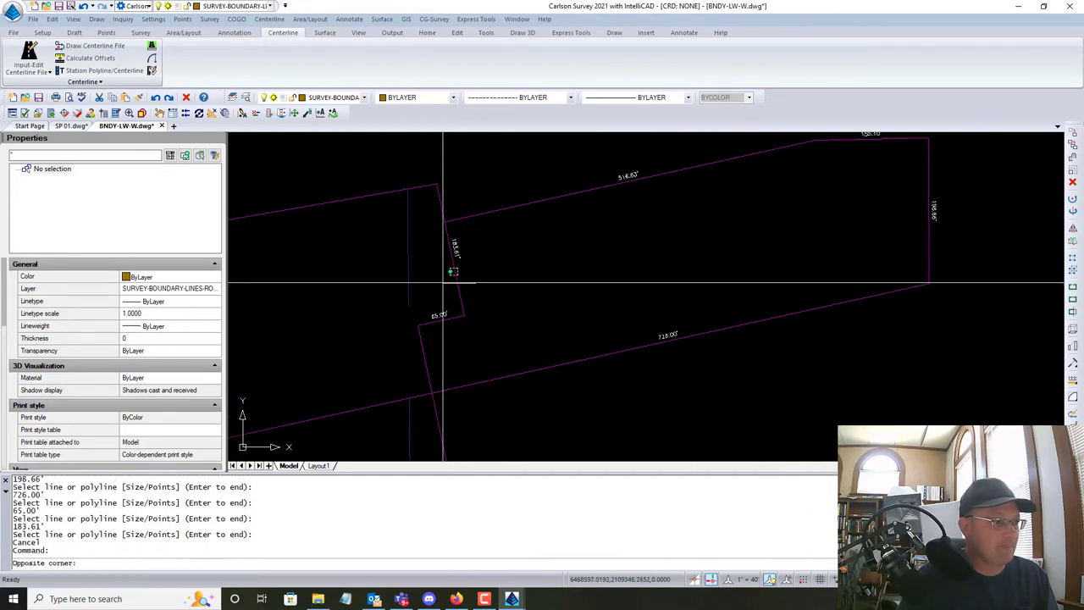
{"action": "left_click", "coordinate": [445, 283]}
{"action": "scroll", "coordinate": [459, 262], "scroll_direction": "up", "scroll_amount": 2}
{"action": "key", "text": "Escape"}
{"action": "scroll", "coordinate": [449, 212], "scroll_direction": "down", "scroll_amount": 2}
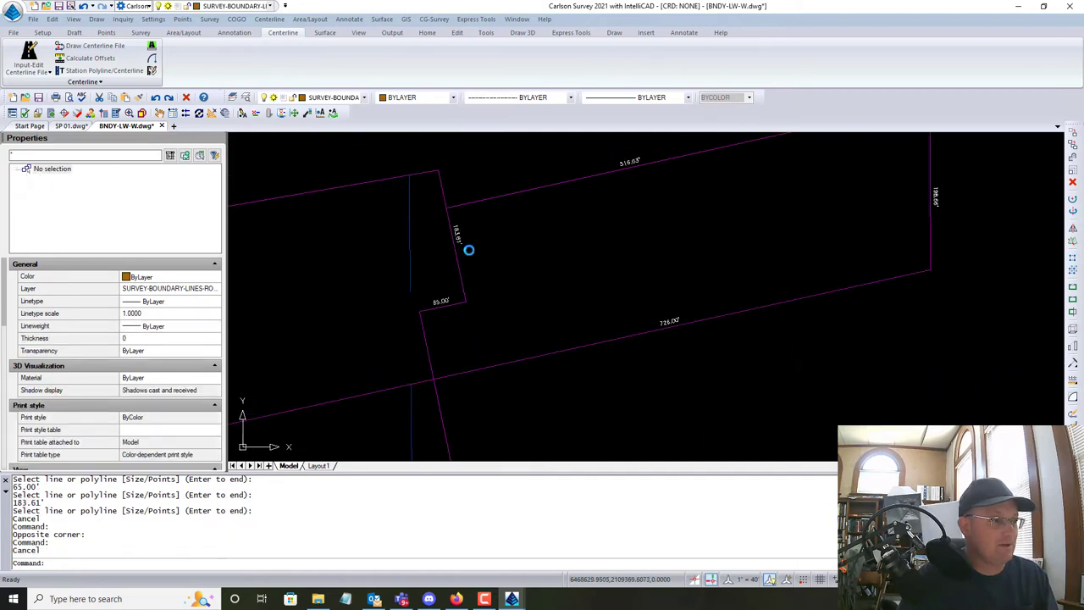
{"action": "scroll", "coordinate": [504, 286], "scroll_direction": "up", "scroll_amount": 2}
{"action": "left_click", "coordinate": [494, 312]}
{"action": "left_click", "coordinate": [480, 292]}
{"action": "key", "text": "Delete"}
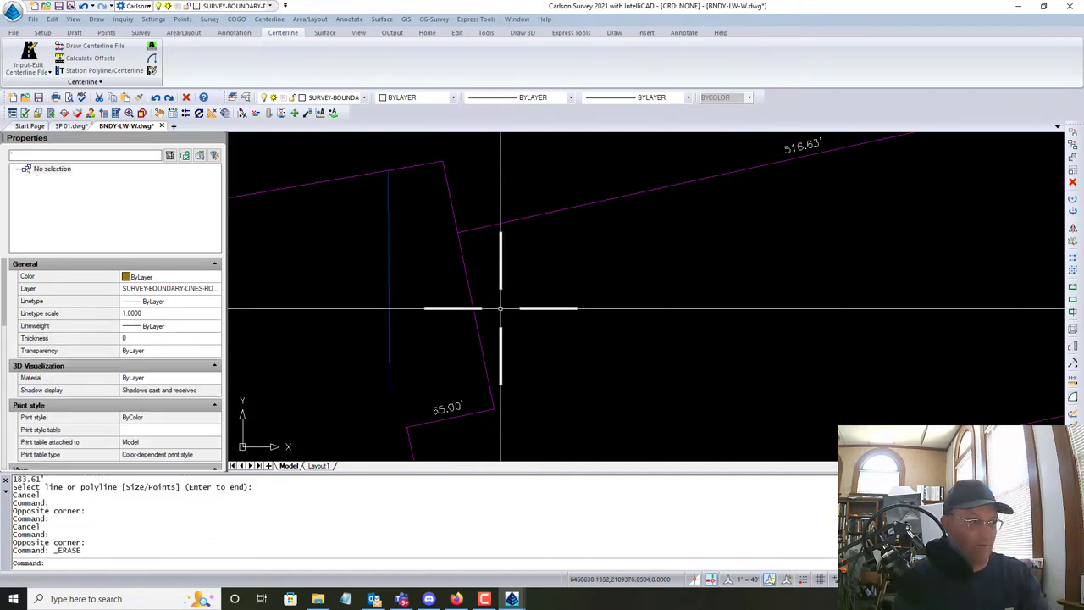
Draw a line from the west end of the northeast parcel's north line down to the east corner of the jog
{"action": "type", "text": "l"}
{"action": "key", "text": "Return"}
{"action": "left_click", "coordinate": [457, 233]}
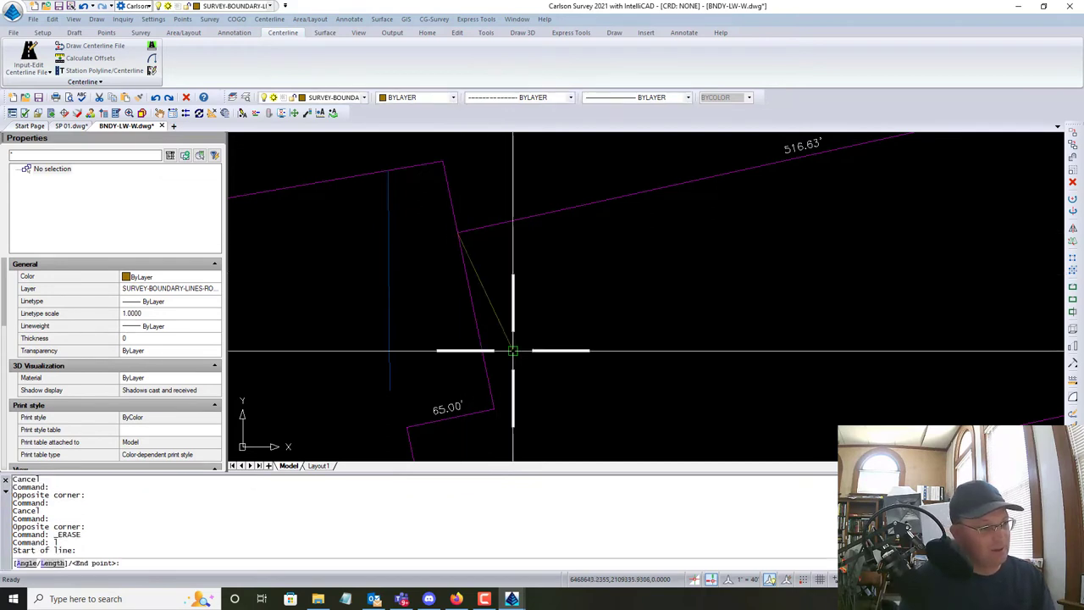
{"action": "left_click", "coordinate": [494, 408]}
{"action": "key", "text": "Escape"}
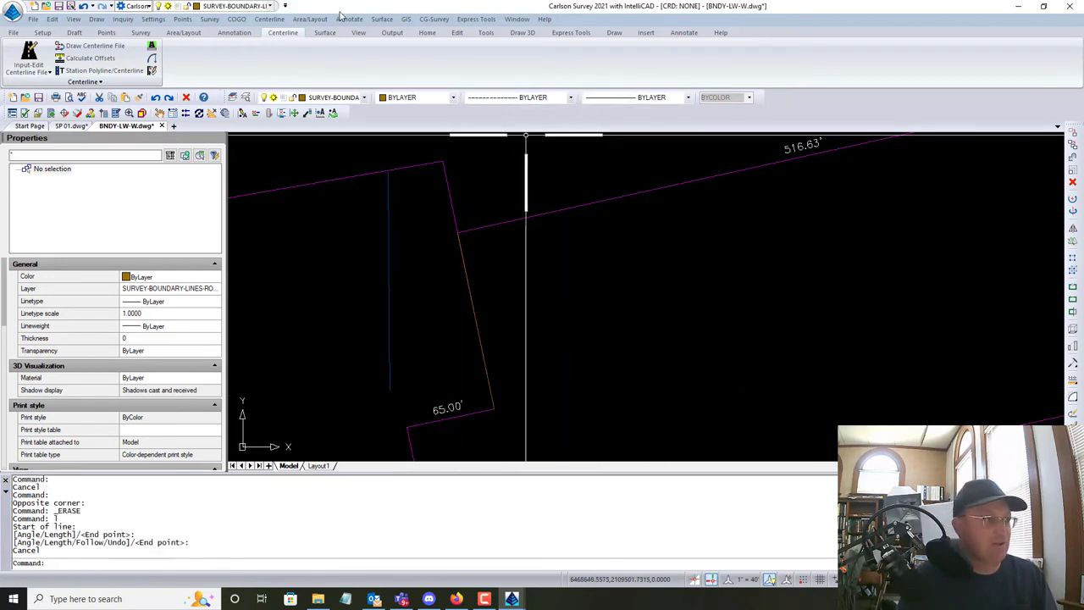
Label the newly drawn line between the north line and the jog with its distance
{"action": "left_click", "coordinate": [350, 19]}
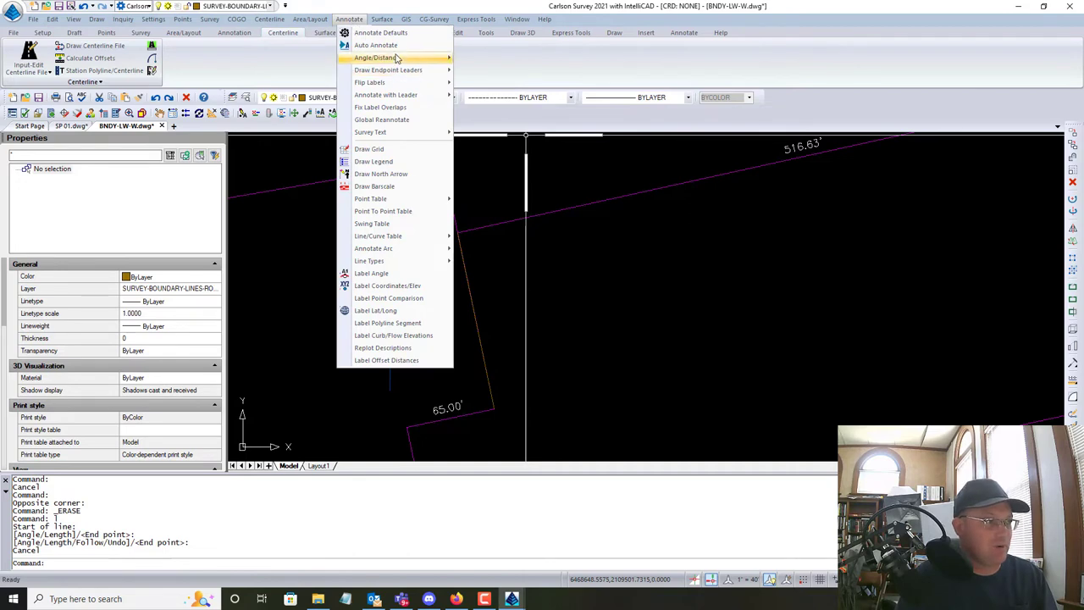
{"action": "mouse_move", "coordinate": [443, 61]}
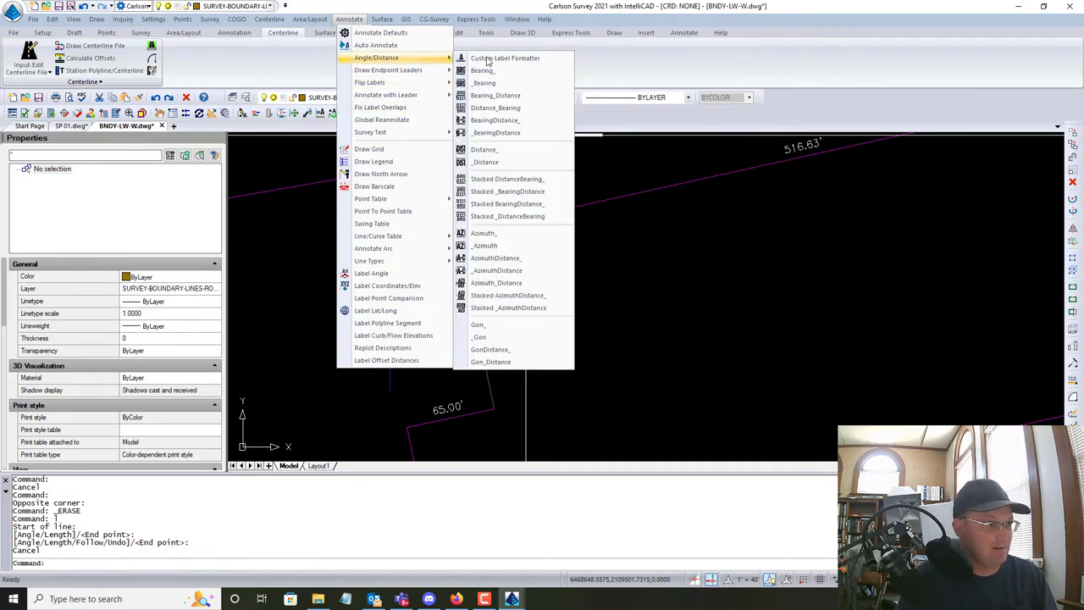
{"action": "left_click", "coordinate": [485, 149]}
{"action": "left_click", "coordinate": [473, 306]}
{"action": "left_click", "coordinate": [472, 304]}
{"action": "left_click", "coordinate": [555, 349]}
{"action": "key", "text": "Escape"}
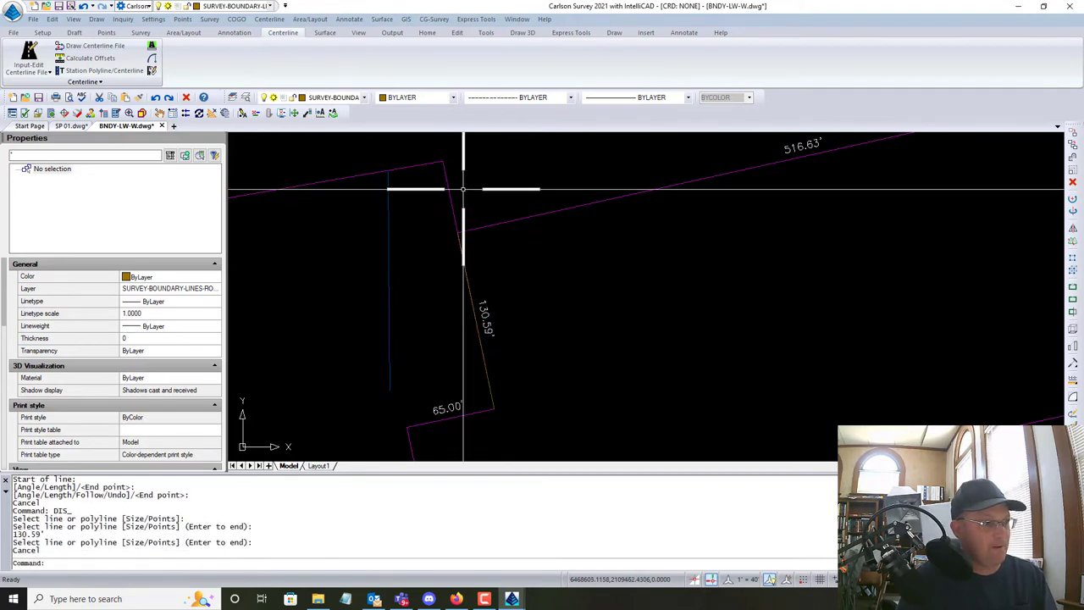
Draw a line from the northwest parcel's northeast corner to the west end of the northeast parcel's north line, redoing the endpoint
{"action": "middle_click_drag", "start_coordinate": [463, 189], "coordinate": [488, 244]}
{"action": "type", "text": "l"}
{"action": "key", "text": "Return"}
{"action": "left_click", "coordinate": [467, 217]}
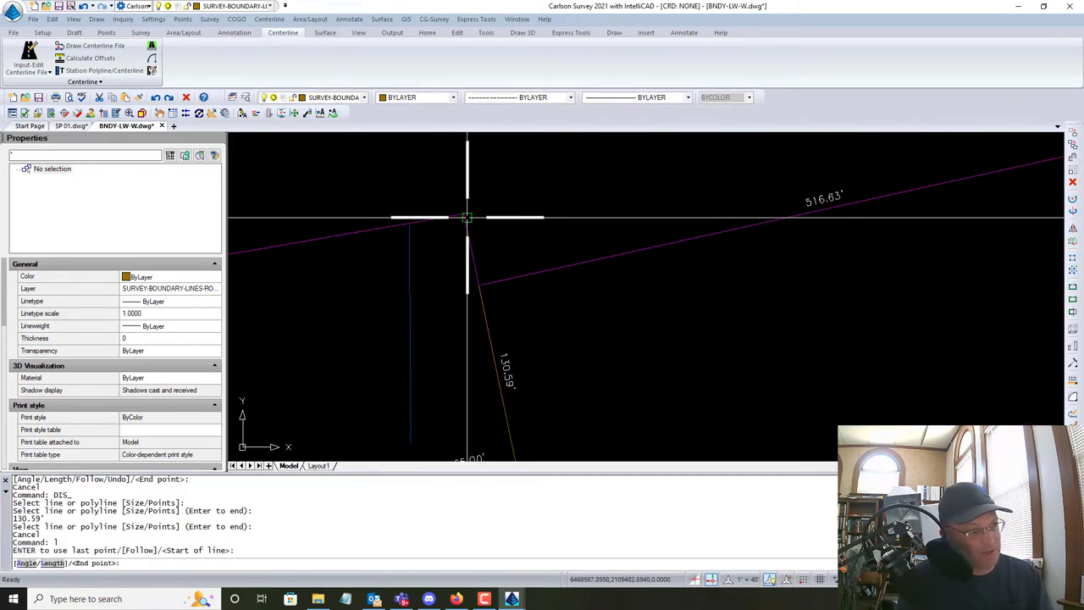
{"action": "left_click", "coordinate": [479, 286]}
{"action": "scroll", "coordinate": [497, 281], "scroll_direction": "up", "scroll_amount": 2}
{"action": "scroll", "coordinate": [498, 281], "scroll_direction": "up", "scroll_amount": 2}
{"action": "type", "text": "u"}
{"action": "key", "text": "Return"}
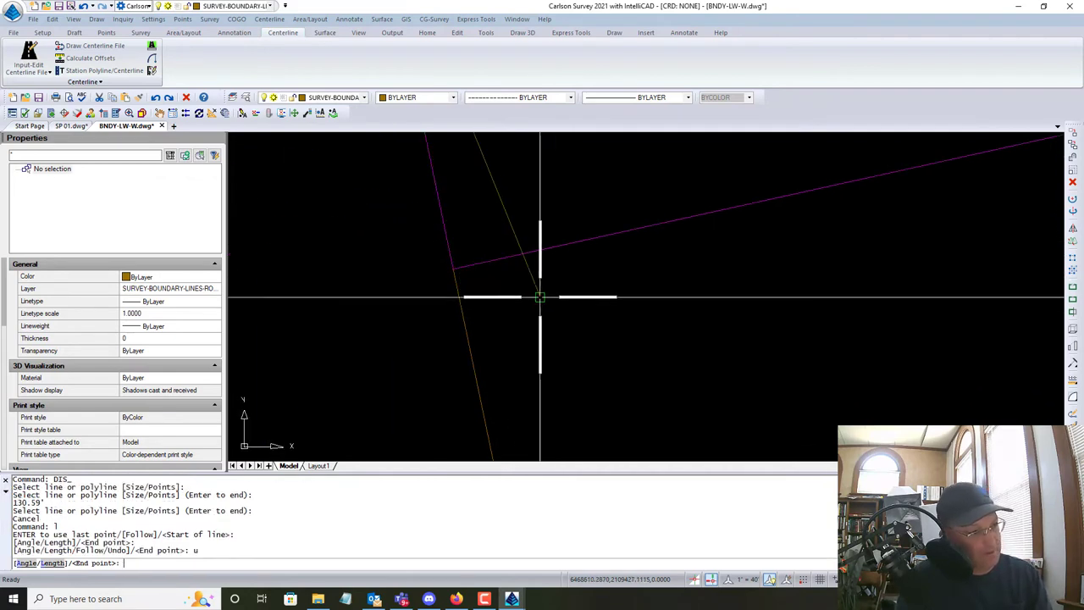
{"action": "left_click", "coordinate": [454, 269]}
{"action": "key", "text": "Escape"}
{"action": "scroll", "coordinate": [455, 273], "scroll_direction": "down", "scroll_amount": 2}
{"action": "mouse_move", "coordinate": [379, 185]}
{"action": "middle_mouse_down"}
{"action": "mouse_move", "coordinate": [441, 203]}
{"action": "mouse_move", "coordinate": [448, 260]}
{"action": "middle_mouse_up"}
{"action": "scroll", "coordinate": [457, 237], "scroll_direction": "down", "scroll_amount": 3}
{"action": "key", "text": "Return"}
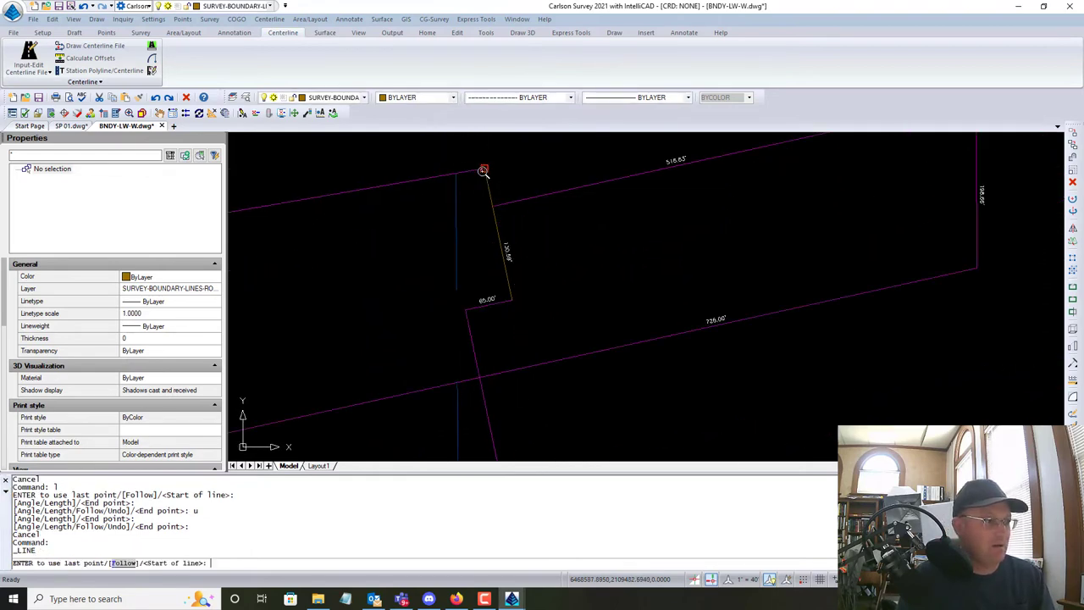
{"action": "scroll", "coordinate": [483, 170], "scroll_direction": "up", "scroll_amount": 2}
{"action": "key", "text": "Escape"}
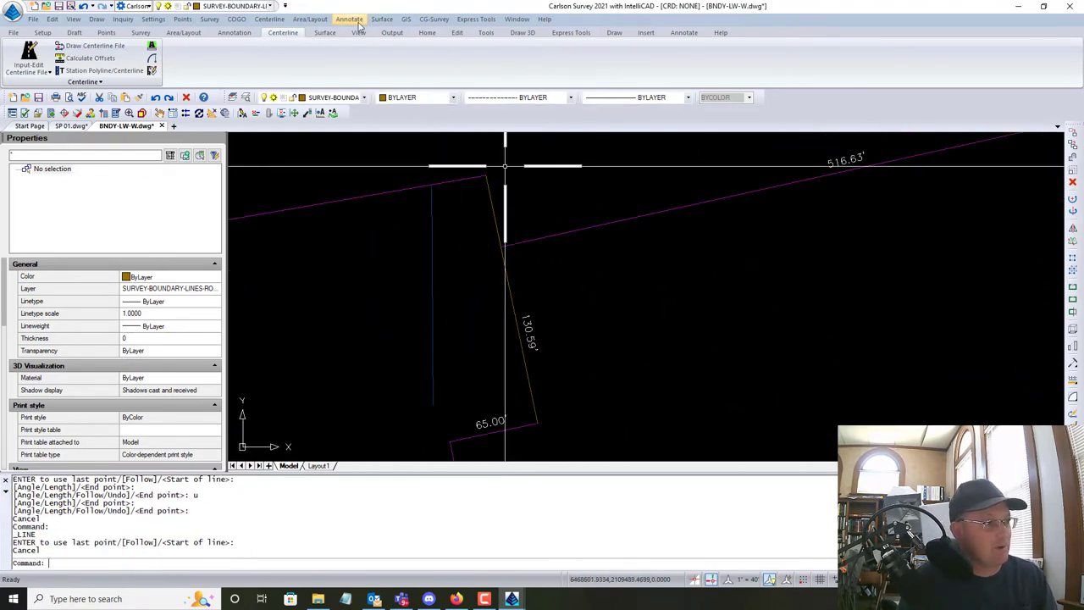
Label the newly drawn short line at the northwest parcel's northeast corner with its distance, picking the brown line from the overlapping ones
{"action": "left_click", "coordinate": [354, 21]}
{"action": "mouse_move", "coordinate": [431, 58]}
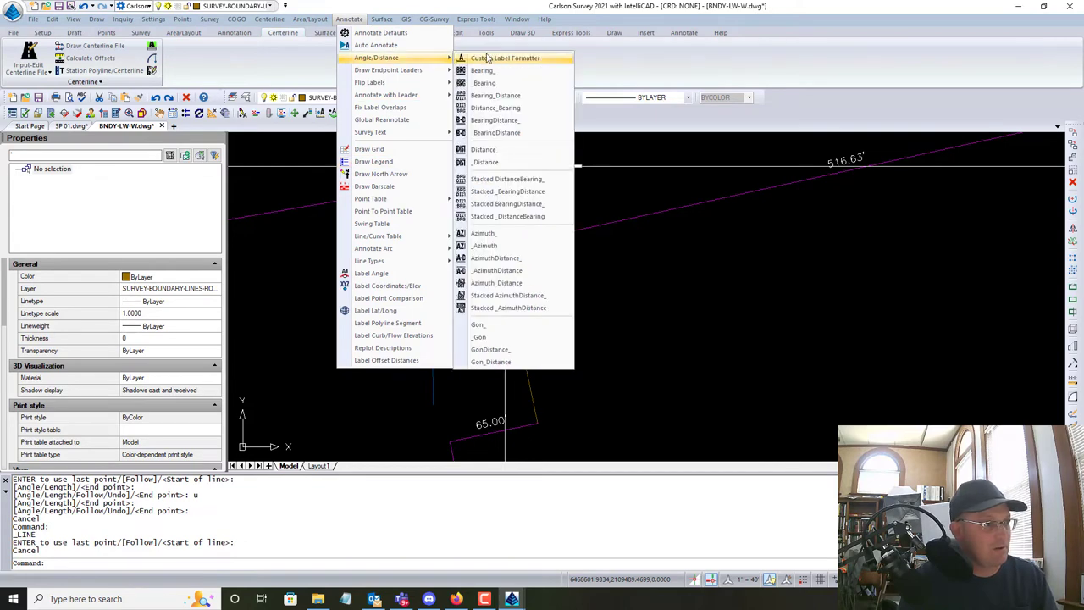
{"action": "left_click", "coordinate": [501, 150]}
{"action": "left_click", "coordinate": [493, 225]}
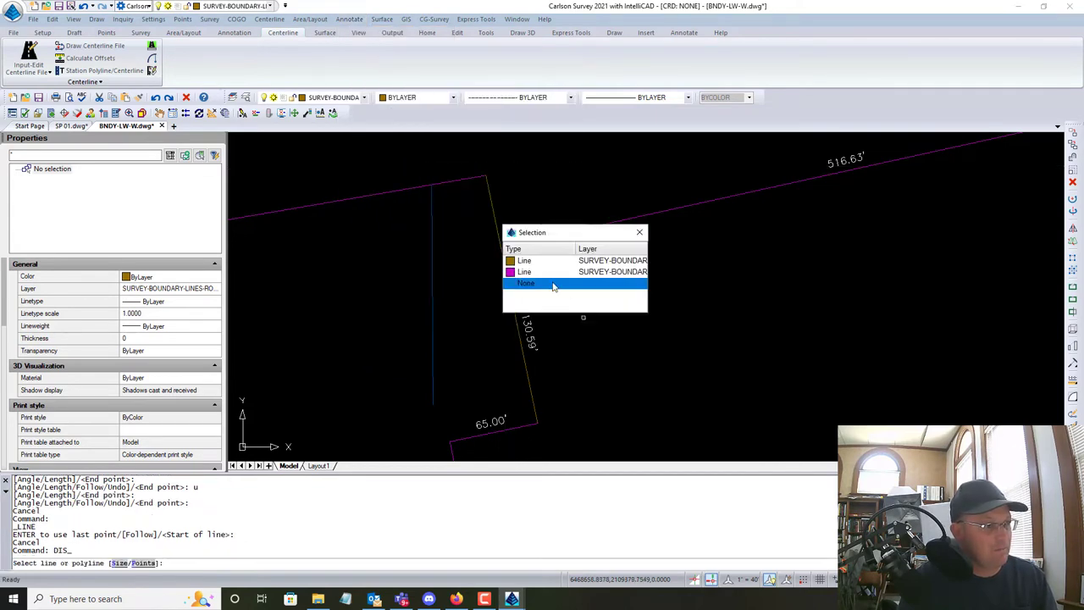
{"action": "left_click", "coordinate": [549, 256]}
{"action": "scroll", "coordinate": [549, 252], "scroll_direction": "down", "scroll_amount": 5}
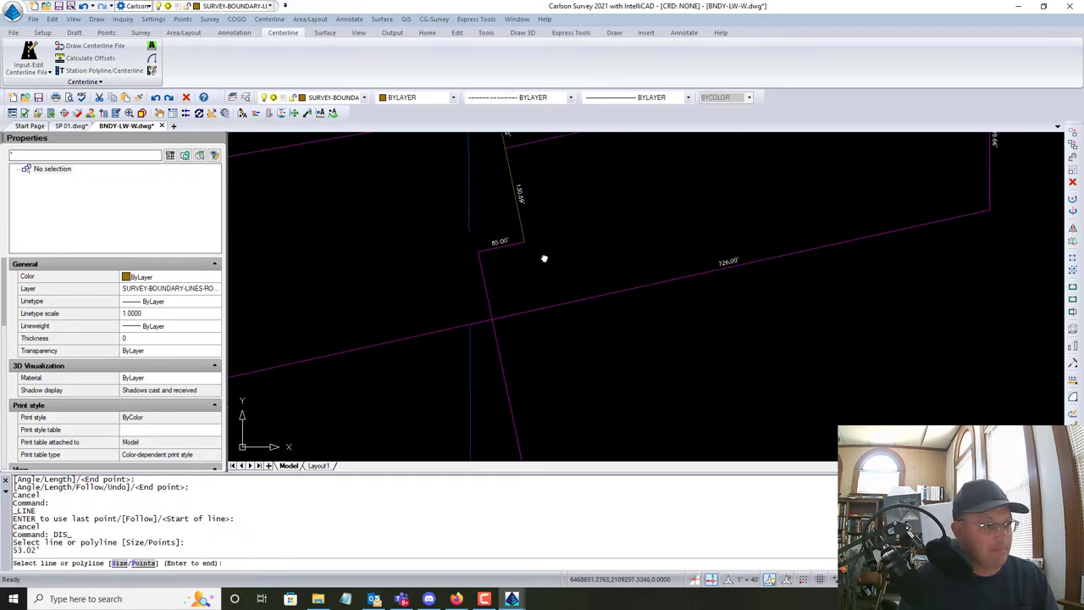
{"action": "key", "text": "Escape"}
Attach BNDY-DSGN-LW.dwg from the job's Boundary folder as an external reference
{"action": "mouse_move", "coordinate": [566, 329]}
{"action": "middle_mouse_down"}
{"action": "mouse_move", "coordinate": [527, 256]}
{"action": "mouse_move", "coordinate": [497, 266]}
{"action": "middle_mouse_up"}
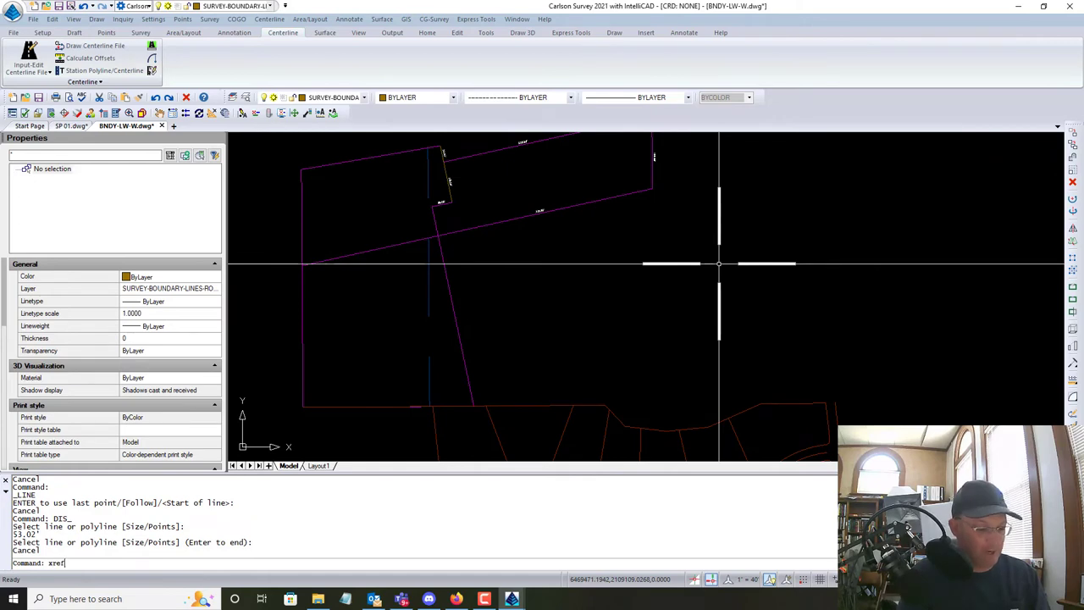
{"action": "type", "text": "xref"}
{"action": "key", "text": "Return"}
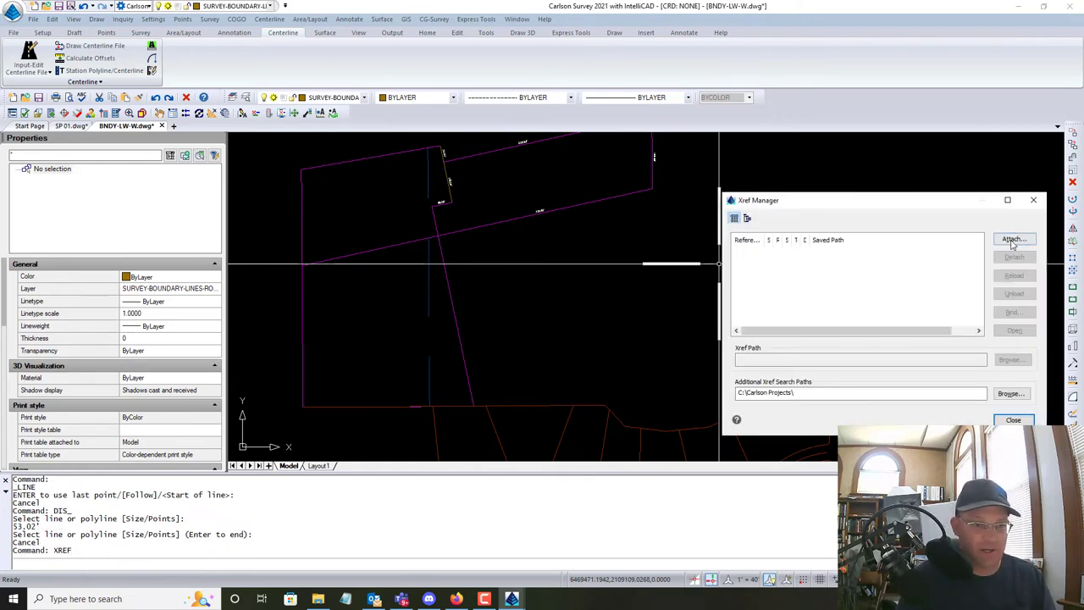
{"action": "left_click", "coordinate": [999, 242]}
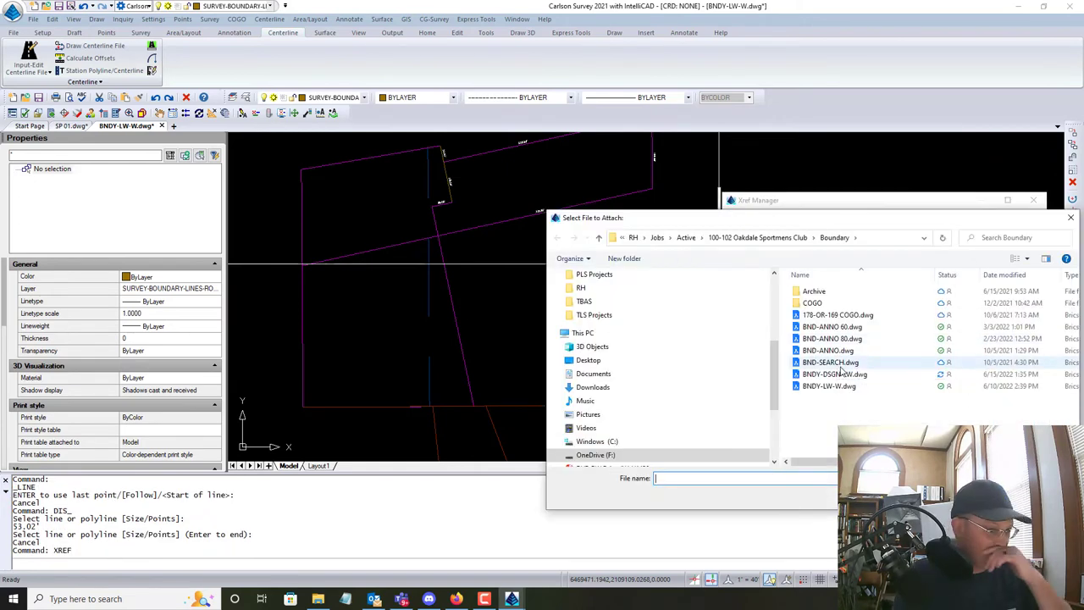
{"action": "left_click", "coordinate": [844, 376]}
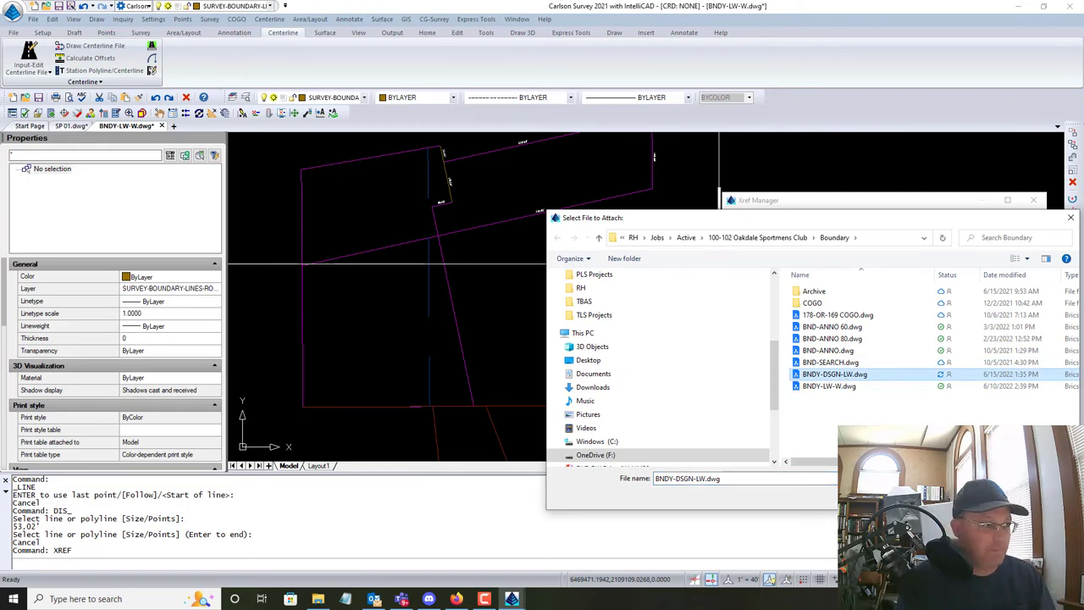
{"action": "key", "text": "Return"}
{"action": "left_click", "coordinate": [925, 407]}
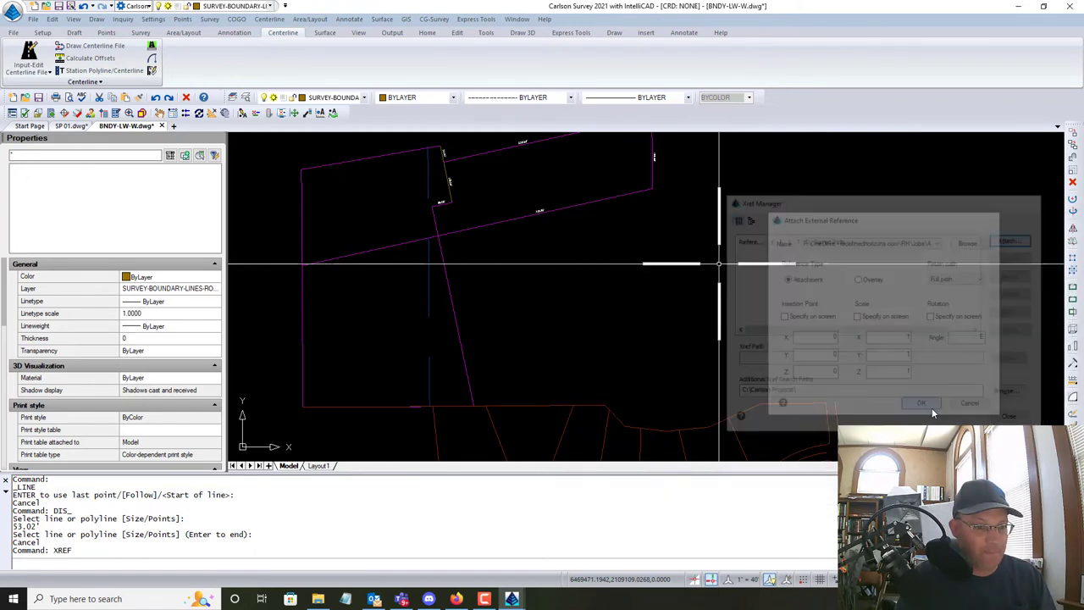
Draw a line along the northwest parcel's north boundary from the proposed lot line's north end to the parcel's northeast corner
{"action": "left_click", "coordinate": [1014, 419]}
{"action": "scroll", "coordinate": [451, 211], "scroll_direction": "up", "scroll_amount": 3}
{"action": "middle_click_drag", "start_coordinate": [467, 225], "coordinate": [527, 312]}
{"action": "scroll", "coordinate": [526, 312], "scroll_direction": "up", "scroll_amount": 5}
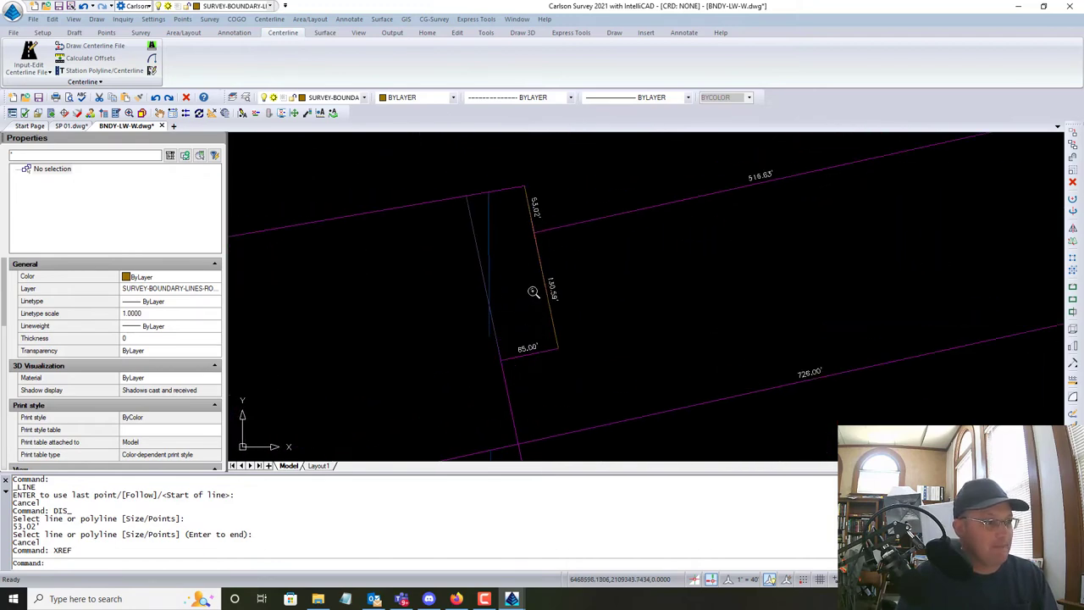
{"action": "type", "text": "l"}
{"action": "key", "text": "Return"}
{"action": "left_click", "coordinate": [468, 197]}
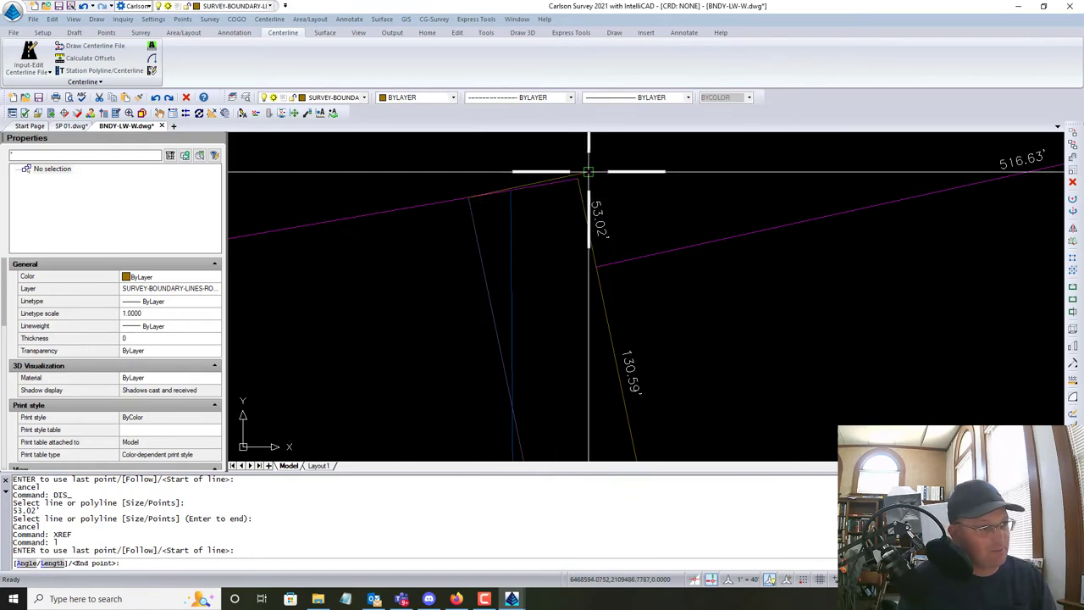
{"action": "key", "text": "Escape"}
{"action": "scroll", "coordinate": [565, 295], "scroll_direction": "down", "scroll_amount": 3}
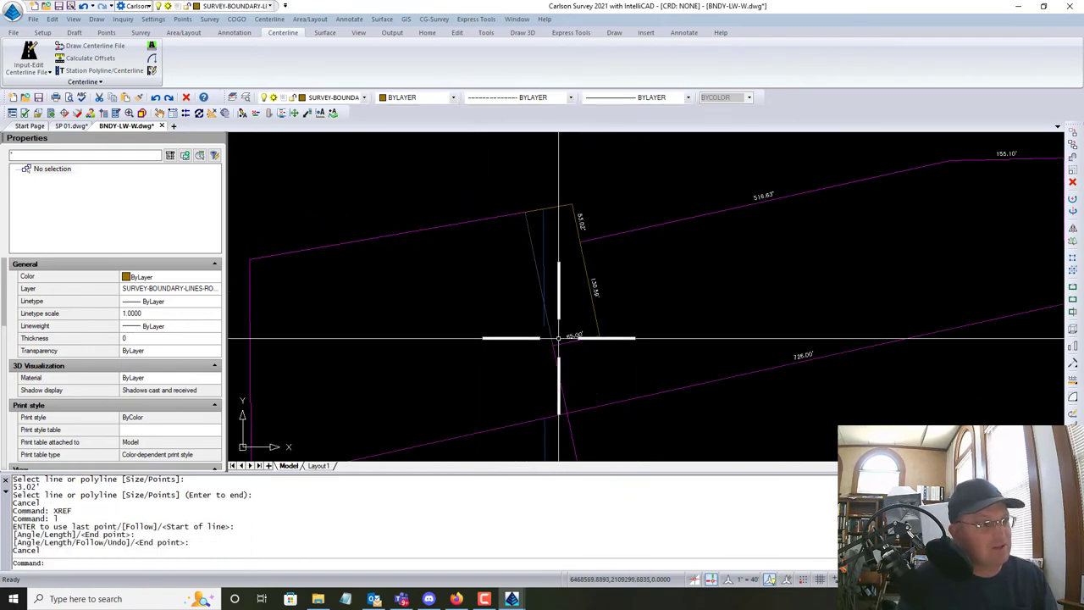
Draw a line from the west end of the 65.00' jog line down to the intersection of the two parcel boundaries
{"action": "scroll", "coordinate": [541, 205], "scroll_direction": "up", "scroll_amount": 1}
{"action": "scroll", "coordinate": [534, 159], "scroll_direction": "down", "scroll_amount": 1}
{"action": "middle_click_drag", "start_coordinate": [601, 296], "coordinate": [516, 182]}
{"action": "scroll", "coordinate": [514, 201], "scroll_direction": "down", "scroll_amount": 1}
{"action": "scroll", "coordinate": [508, 221], "scroll_direction": "up", "scroll_amount": 1}
{"action": "scroll", "coordinate": [509, 226], "scroll_direction": "down", "scroll_amount": 1}
{"action": "scroll", "coordinate": [470, 226], "scroll_direction": "up", "scroll_amount": 1}
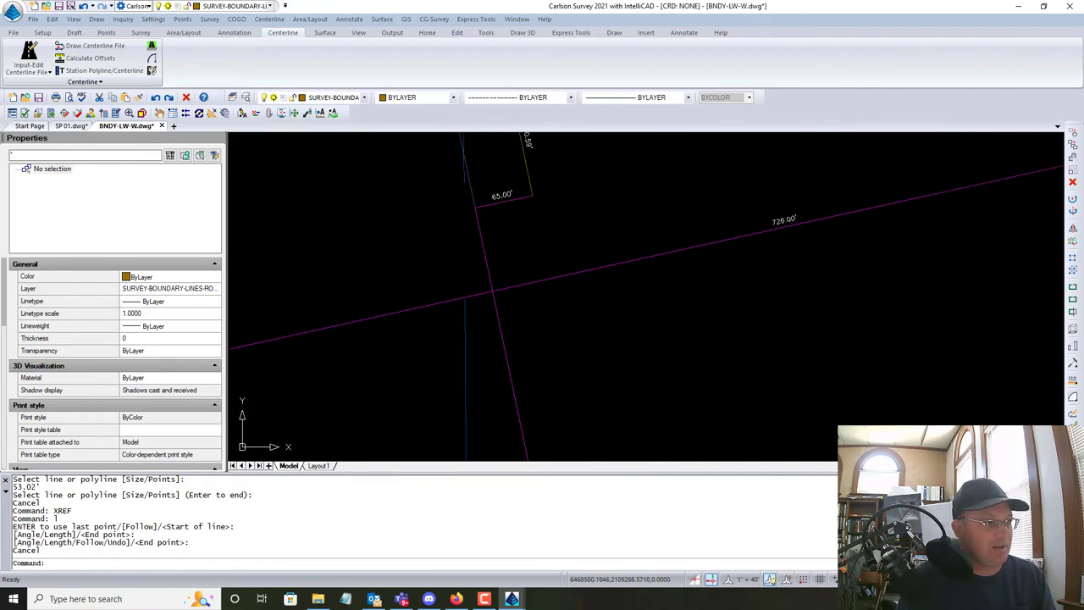
{"action": "key", "text": "Return"}
{"action": "left_click", "coordinate": [477, 210]}
{"action": "scroll", "coordinate": [500, 290], "scroll_direction": "up", "scroll_amount": 1}
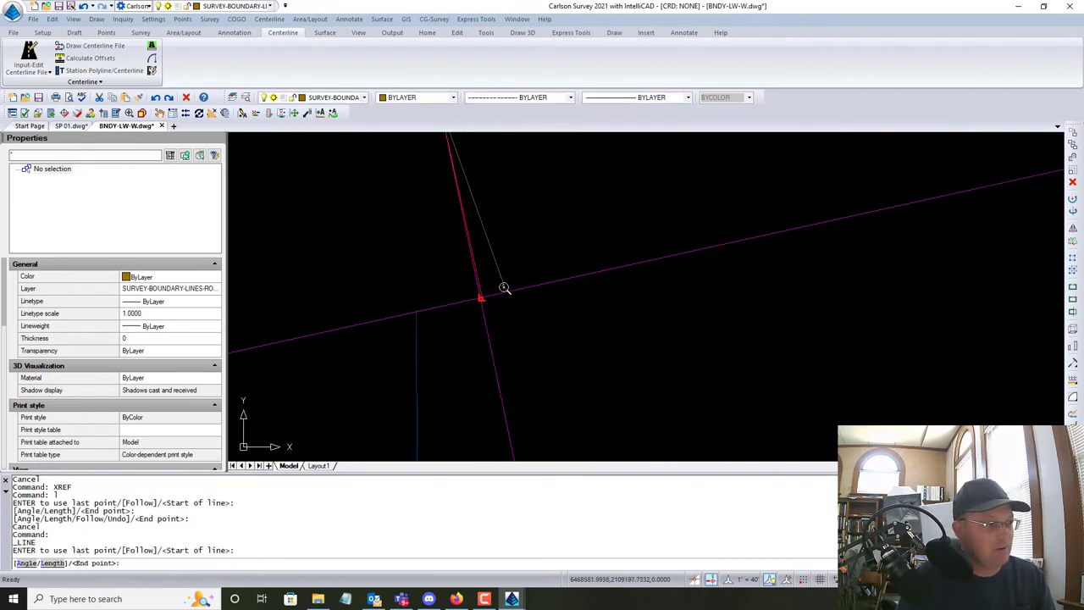
{"action": "scroll", "coordinate": [481, 297], "scroll_direction": "up", "scroll_amount": 2}
{"action": "scroll", "coordinate": [490, 297], "scroll_direction": "up", "scroll_amount": 1}
{"action": "right_click", "coordinate": [489, 295], "text": "shift"}
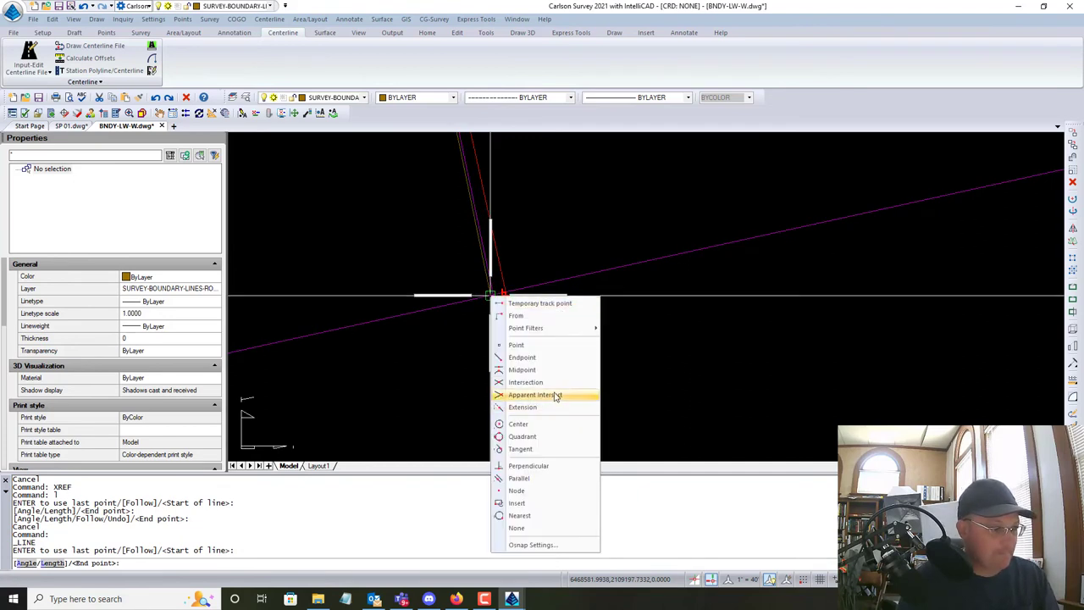
{"action": "left_click", "coordinate": [556, 401]}
{"action": "scroll", "coordinate": [602, 291], "scroll_direction": "down", "scroll_amount": 1}
{"action": "scroll", "coordinate": [601, 290], "scroll_direction": "down", "scroll_amount": 5}
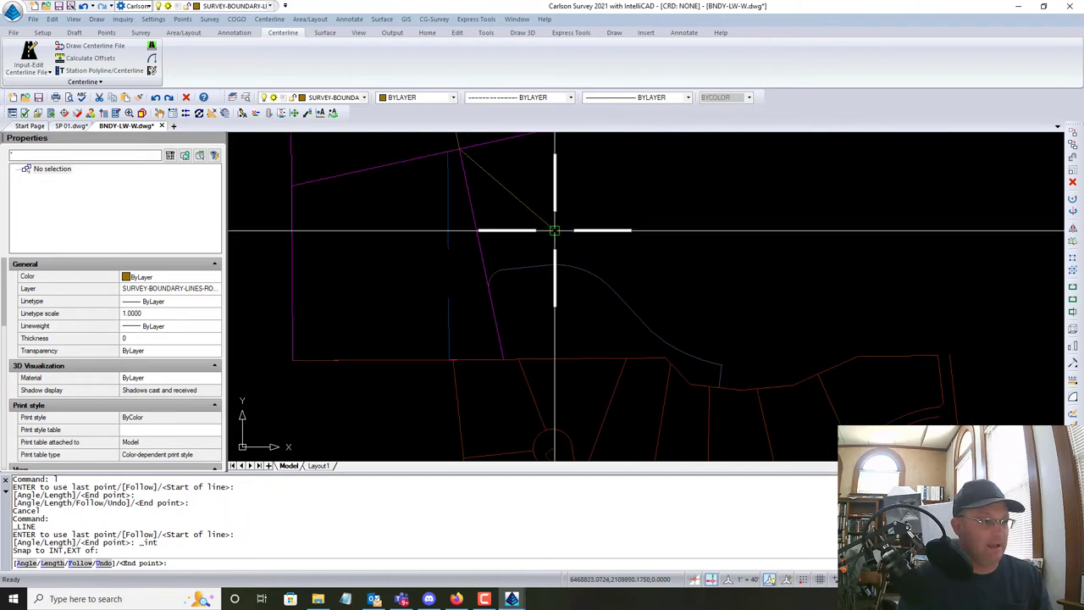
{"action": "key", "text": "Return"}
Draw connected lines from the proposed curve's west end down the boundary and along the south boundary's corners to the proposed lot line's southeast end
{"action": "scroll", "coordinate": [487, 290], "scroll_direction": "up", "scroll_amount": 3}
{"action": "key", "text": "Return"}
{"action": "left_click", "coordinate": [494, 288]}
{"action": "middle_click_drag", "start_coordinate": [588, 401], "coordinate": [618, 308]}
{"action": "scroll", "coordinate": [559, 348], "scroll_direction": "up", "scroll_amount": 4}
{"action": "left_click", "coordinate": [590, 327]}
{"action": "left_click", "coordinate": [589, 328]}
{"action": "scroll", "coordinate": [707, 288], "scroll_direction": "down", "scroll_amount": 4}
{"action": "scroll", "coordinate": [503, 293], "scroll_direction": "up", "scroll_amount": 2}
{"action": "scroll", "coordinate": [584, 315], "scroll_direction": "up", "scroll_amount": 2}
{"action": "left_click", "coordinate": [588, 327]}
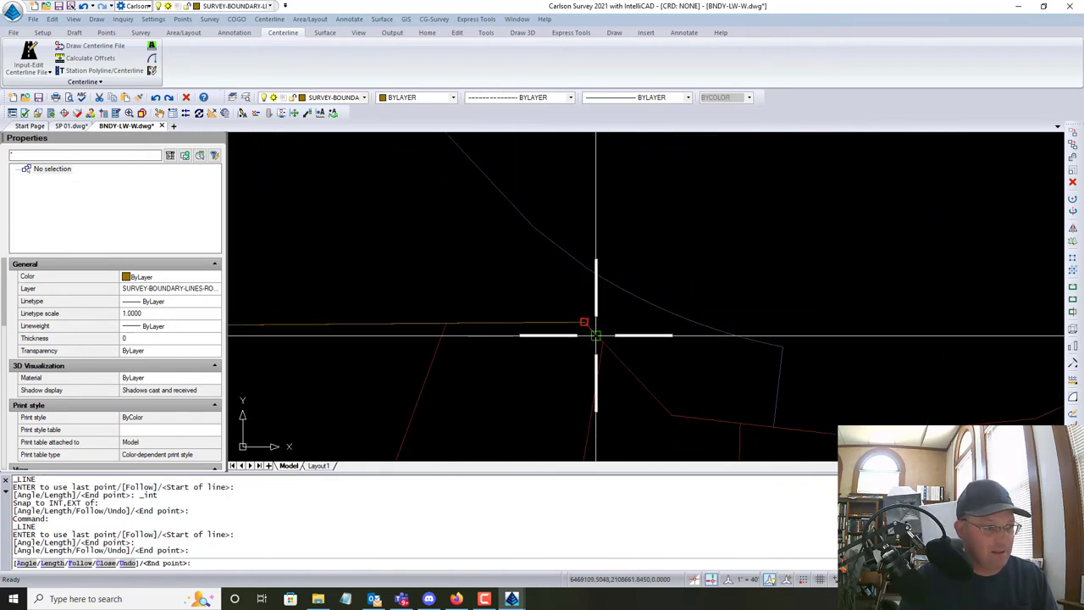
{"action": "left_click", "coordinate": [669, 414]}
{"action": "left_click", "coordinate": [773, 427]}
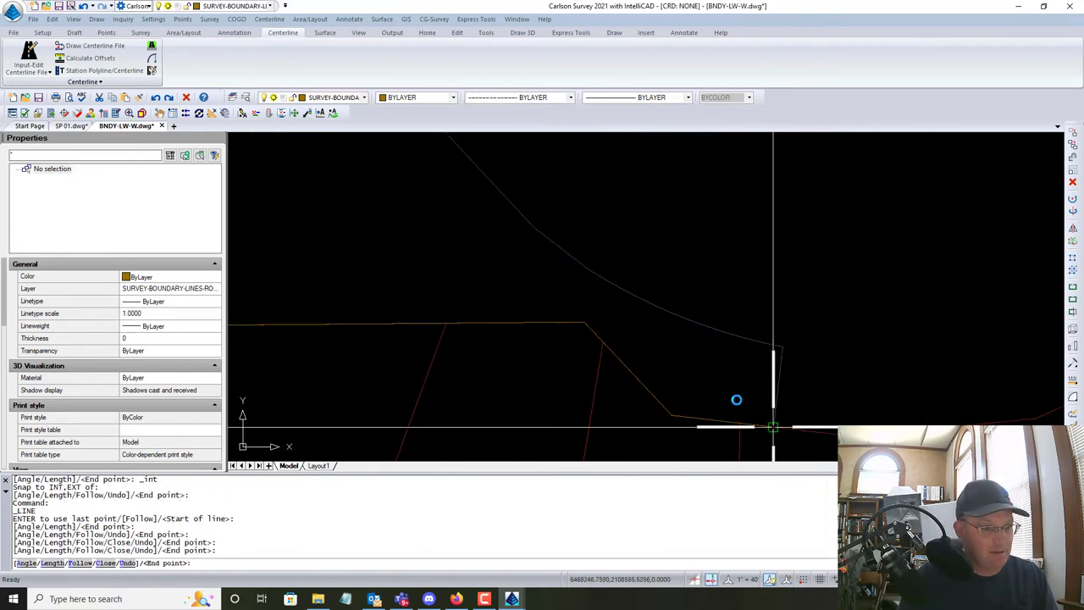
{"action": "key", "text": "Escape"}
Label the short north boundary line and the line between the jog and the boundary intersection with their distances
{"action": "scroll", "coordinate": [571, 271], "scroll_direction": "down", "scroll_amount": 4}
{"action": "middle_click_drag", "start_coordinate": [505, 265], "coordinate": [540, 351]}
{"action": "scroll", "coordinate": [515, 286], "scroll_direction": "down", "scroll_amount": 2}
{"action": "middle_click_drag", "start_coordinate": [572, 223], "coordinate": [581, 308]}
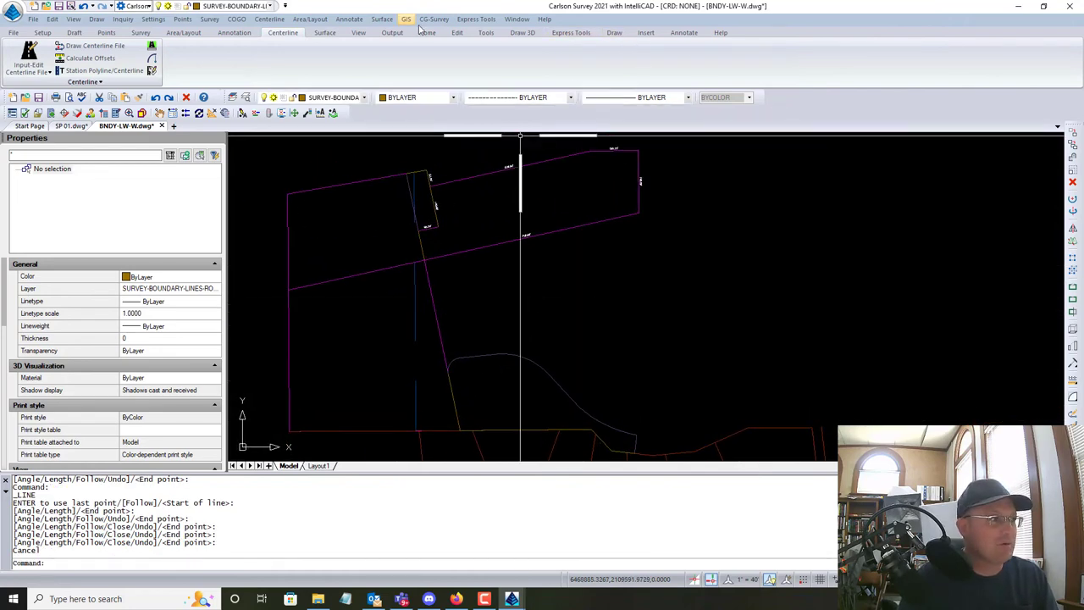
{"action": "left_click", "coordinate": [343, 20]}
{"action": "mouse_move", "coordinate": [380, 59]}
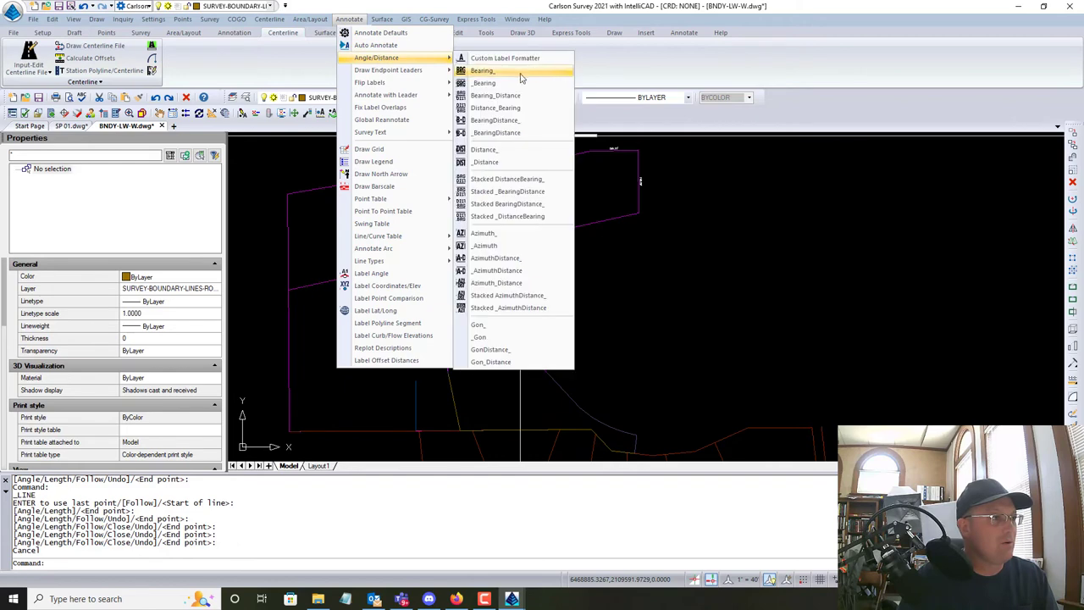
{"action": "left_click", "coordinate": [516, 156]}
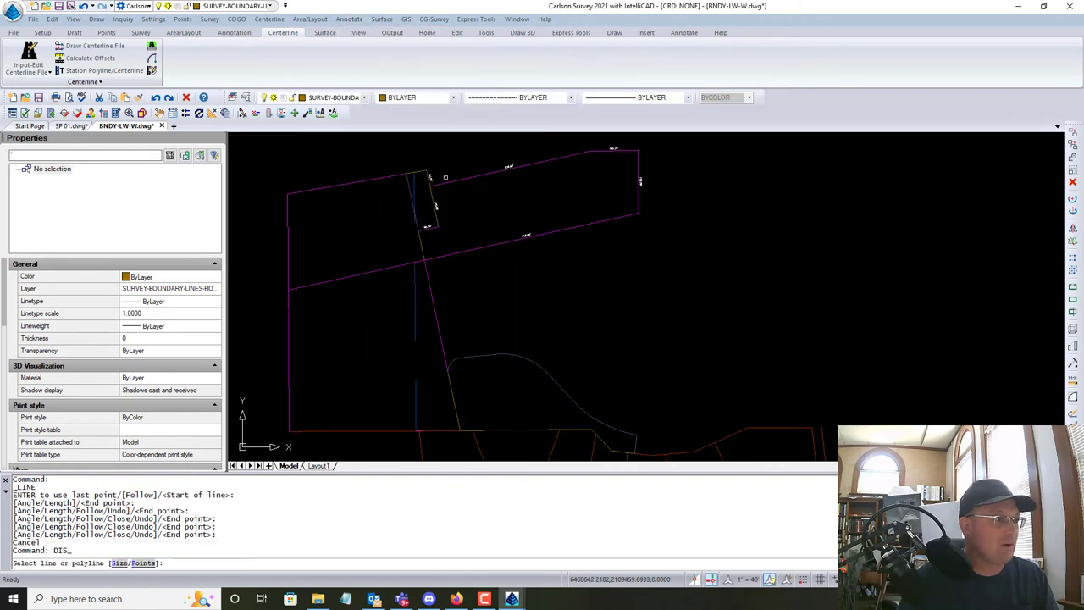
{"action": "left_click", "coordinate": [416, 171]}
{"action": "left_click", "coordinate": [451, 216]}
{"action": "scroll", "coordinate": [489, 380], "scroll_direction": "up", "scroll_amount": 4}
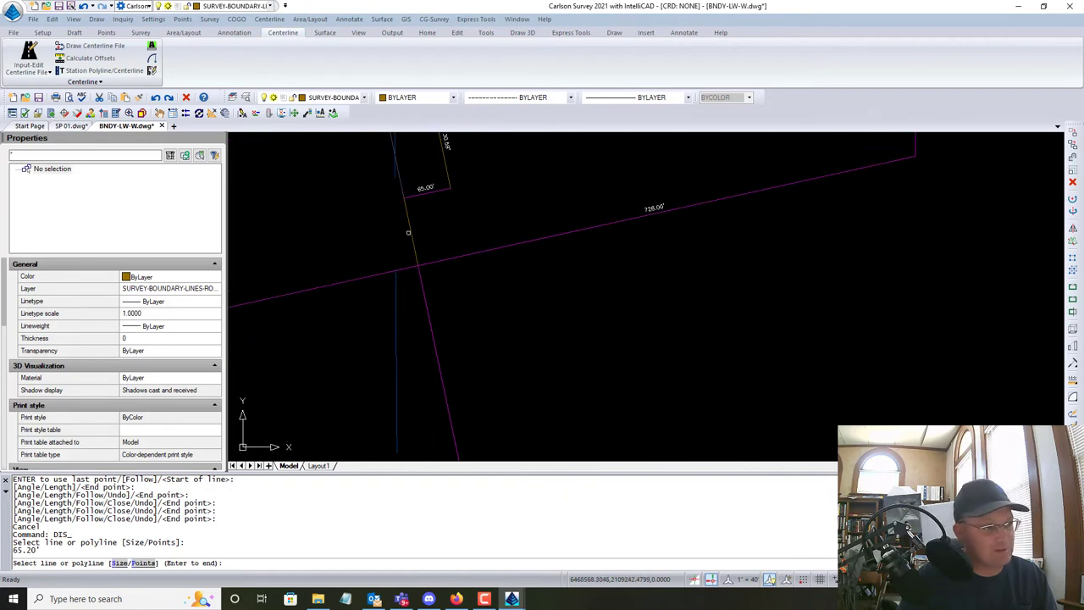
{"action": "left_click", "coordinate": [410, 235]}
{"action": "left_click", "coordinate": [441, 276]}
Label the boundary line below the proposed curve's west end and the long line along the south boundary with their distances
{"action": "scroll", "coordinate": [511, 295], "scroll_direction": "down", "scroll_amount": 4}
{"action": "left_click", "coordinate": [430, 278]}
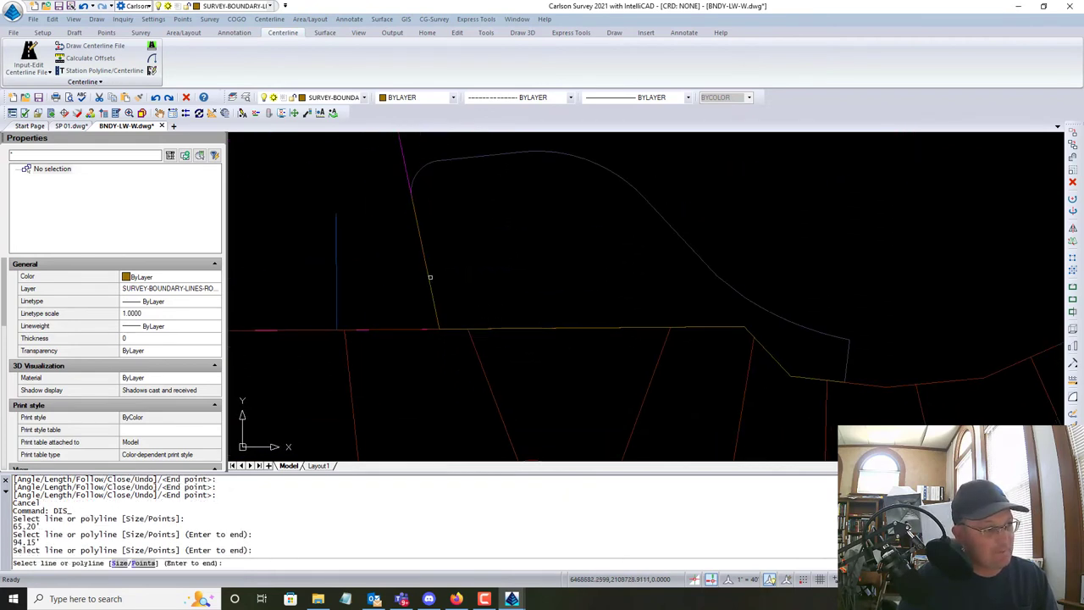
{"action": "left_click", "coordinate": [429, 281]}
{"action": "left_click", "coordinate": [478, 325]}
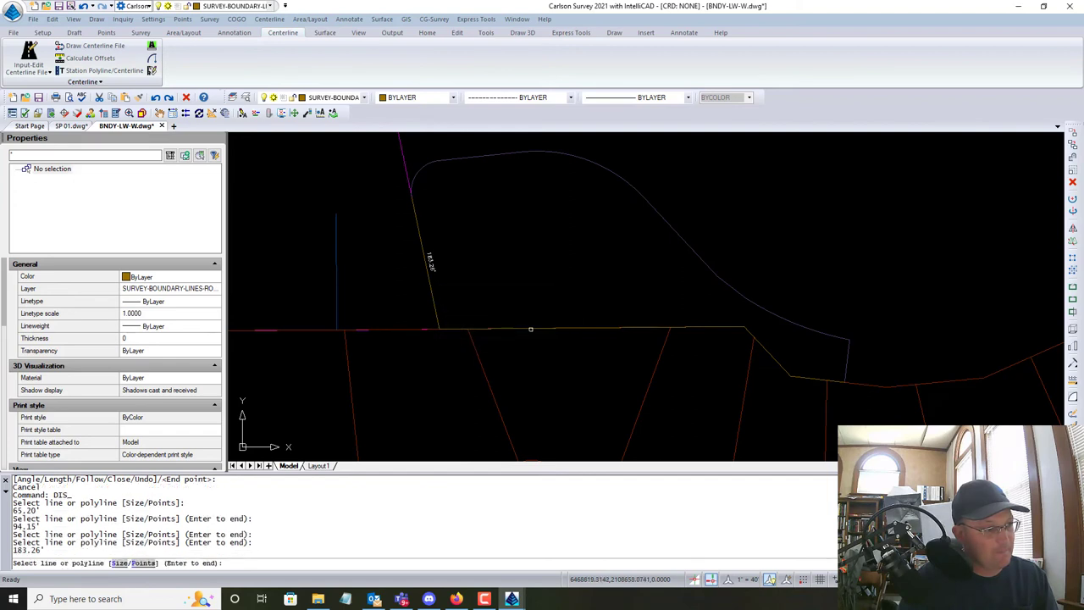
{"action": "left_click", "coordinate": [532, 328]}
{"action": "left_click", "coordinate": [569, 355]}
{"action": "scroll", "coordinate": [758, 343], "scroll_direction": "up", "scroll_amount": 2}
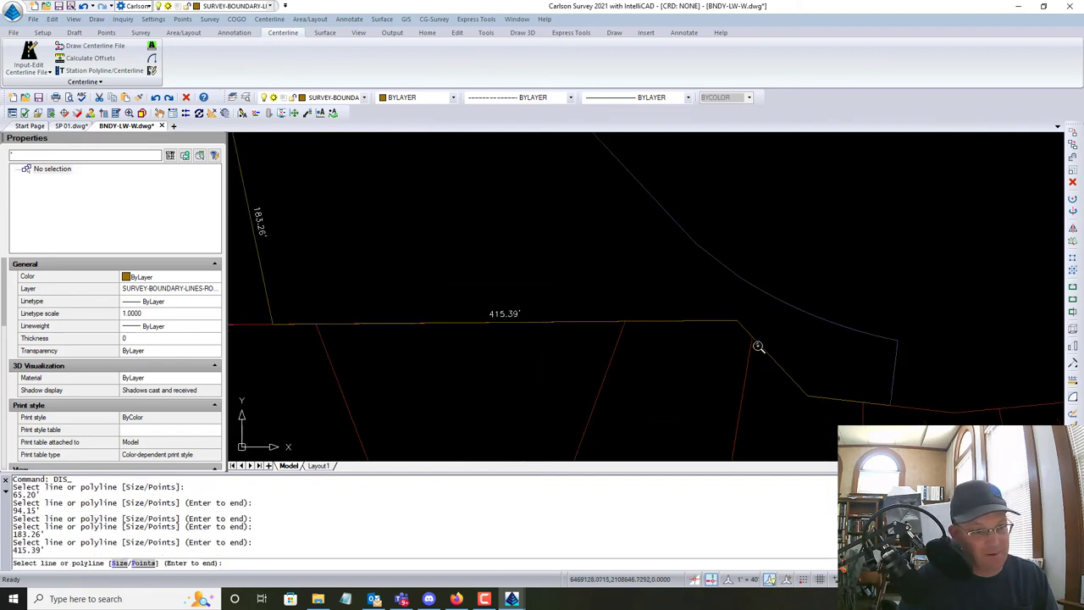
Label the two short lines at the south boundary's east end with distances, picking the brown line from the overlapping ones each time
{"action": "left_click", "coordinate": [780, 367]}
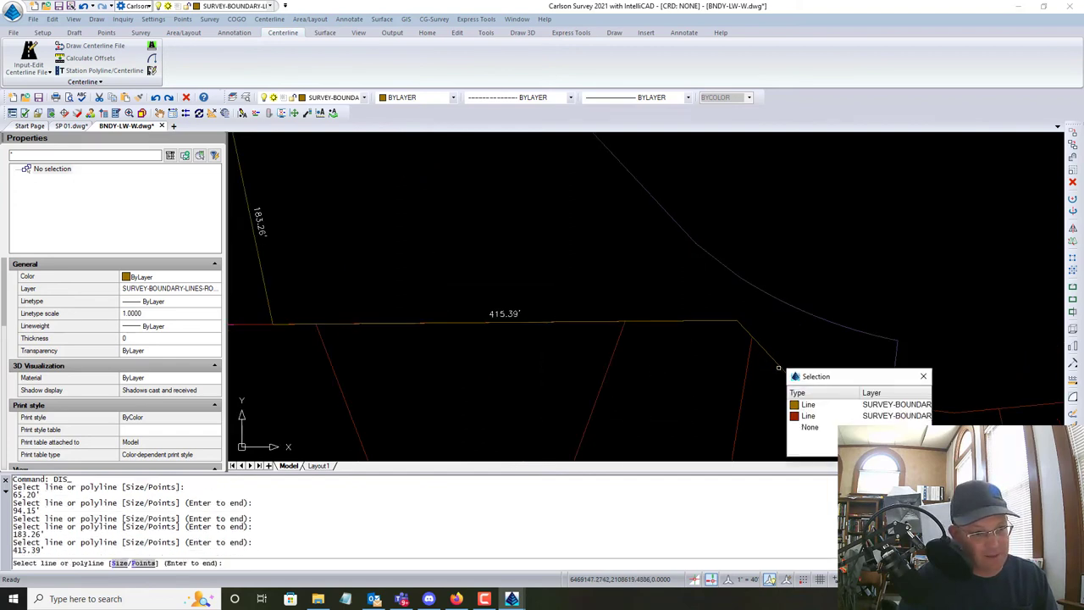
{"action": "left_click", "coordinate": [812, 407]}
{"action": "left_click", "coordinate": [872, 404]}
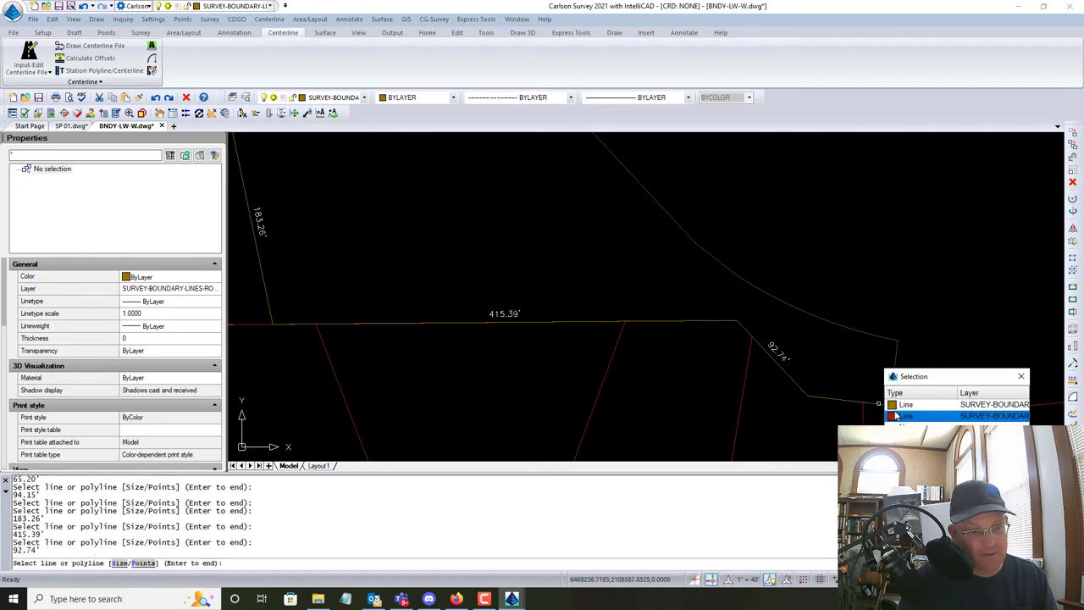
{"action": "left_click", "coordinate": [895, 407]}
{"action": "scroll", "coordinate": [870, 370], "scroll_direction": "down", "scroll_amount": 3}
{"action": "middle_click_drag", "start_coordinate": [648, 251], "coordinate": [554, 345]}
{"action": "mouse_move", "coordinate": [540, 225]}
{"action": "middle_mouse_down"}
{"action": "mouse_move", "coordinate": [544, 317]}
{"action": "mouse_move", "coordinate": [532, 293]}
{"action": "middle_mouse_up"}
{"action": "key", "text": "Escape"}
{"action": "scroll", "coordinate": [545, 299], "scroll_direction": "down", "scroll_amount": 2}
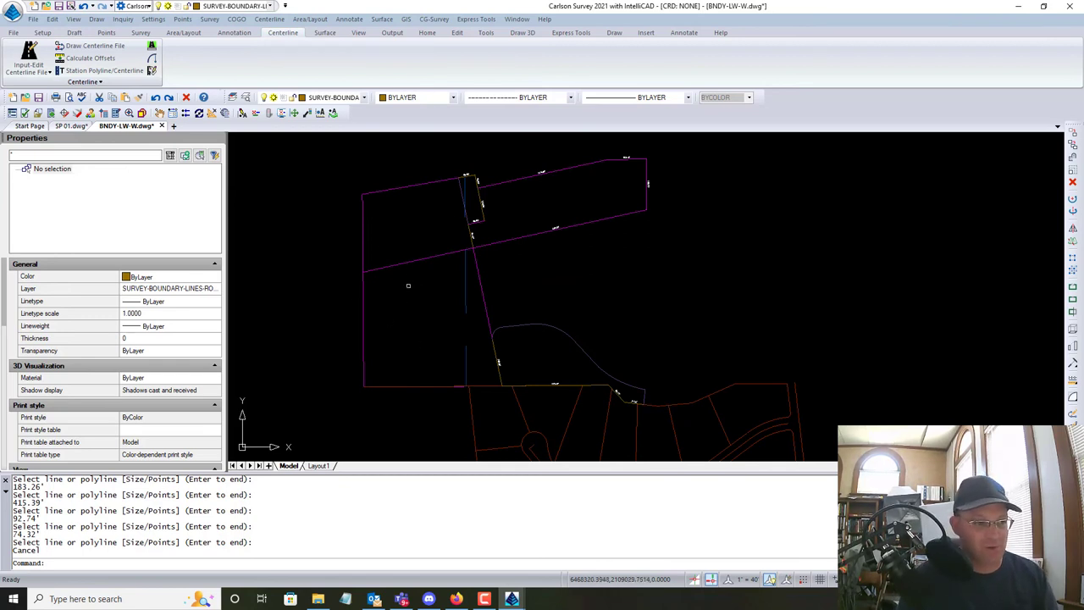
Select every label similar to the distance label on the boundary line below the proposed curve, and copy them
{"action": "key", "text": "Escape"}
{"action": "middle_click_drag", "start_coordinate": [680, 326], "coordinate": [643, 346]}
{"action": "middle_click_drag", "start_coordinate": [537, 332], "coordinate": [547, 311]}
{"action": "scroll", "coordinate": [462, 324], "scroll_direction": "up", "scroll_amount": 5}
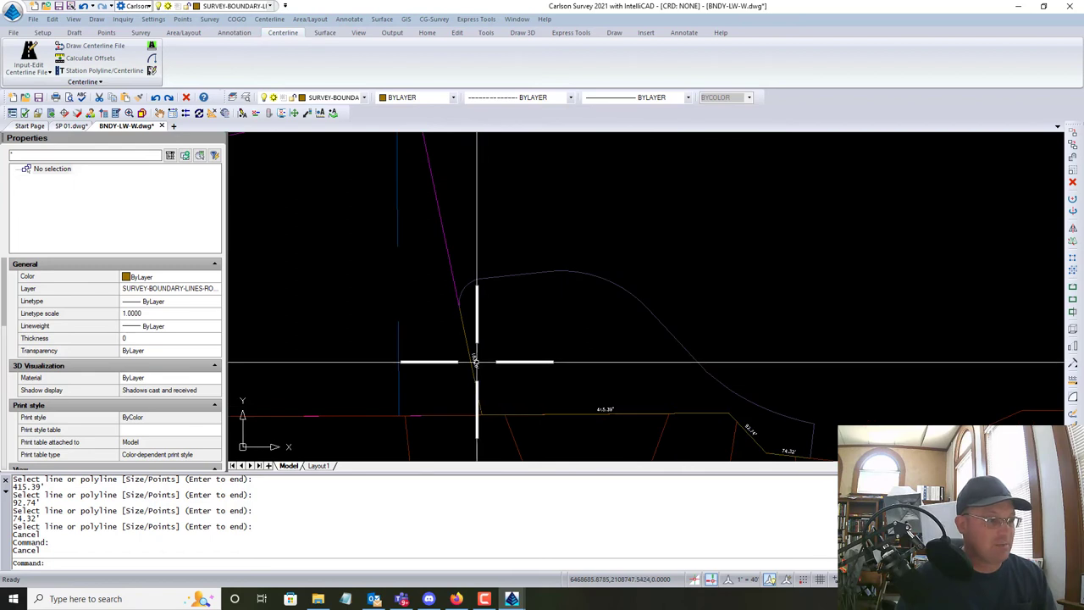
{"action": "left_click", "coordinate": [475, 362]}
{"action": "right_click", "coordinate": [476, 363]}
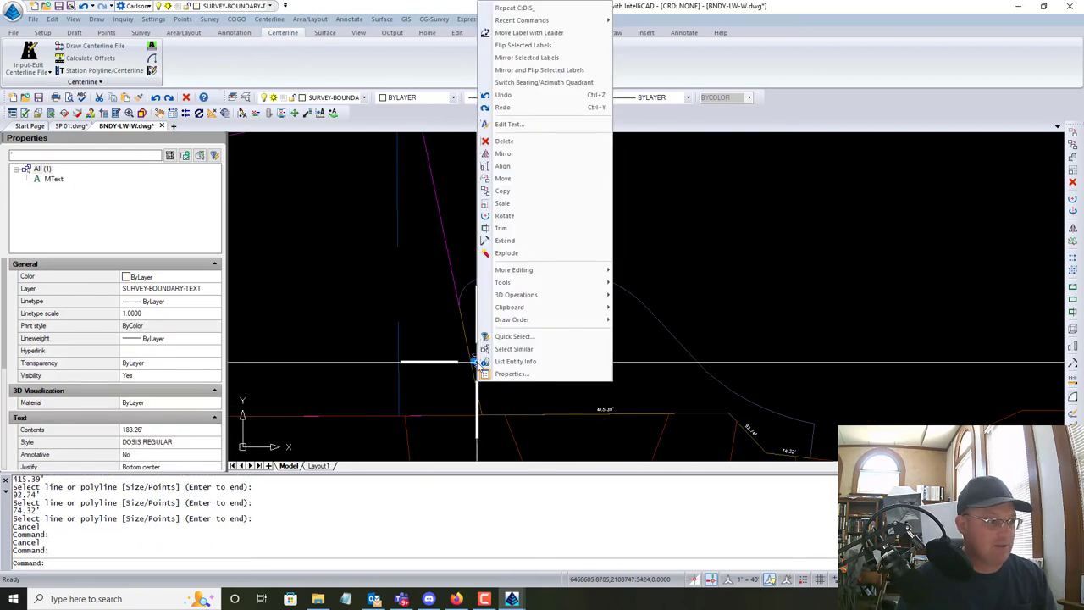
{"action": "left_click", "coordinate": [518, 349]}
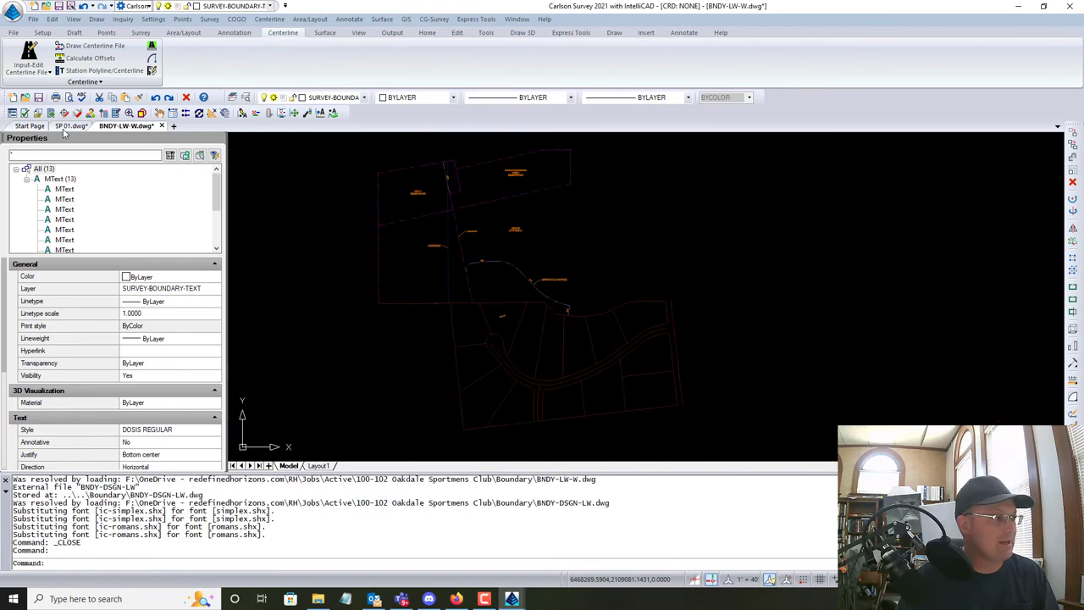
Paste the copied distance labels into SP 01.dwg at their original coordinates
{"action": "left_click", "coordinate": [68, 126]}
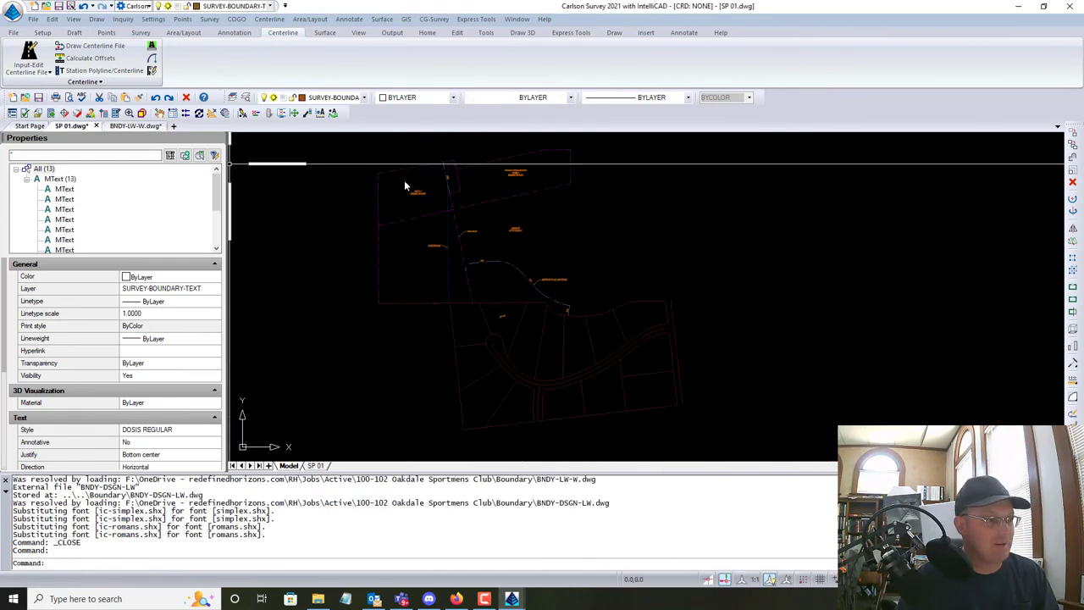
{"action": "left_click", "coordinate": [52, 18]}
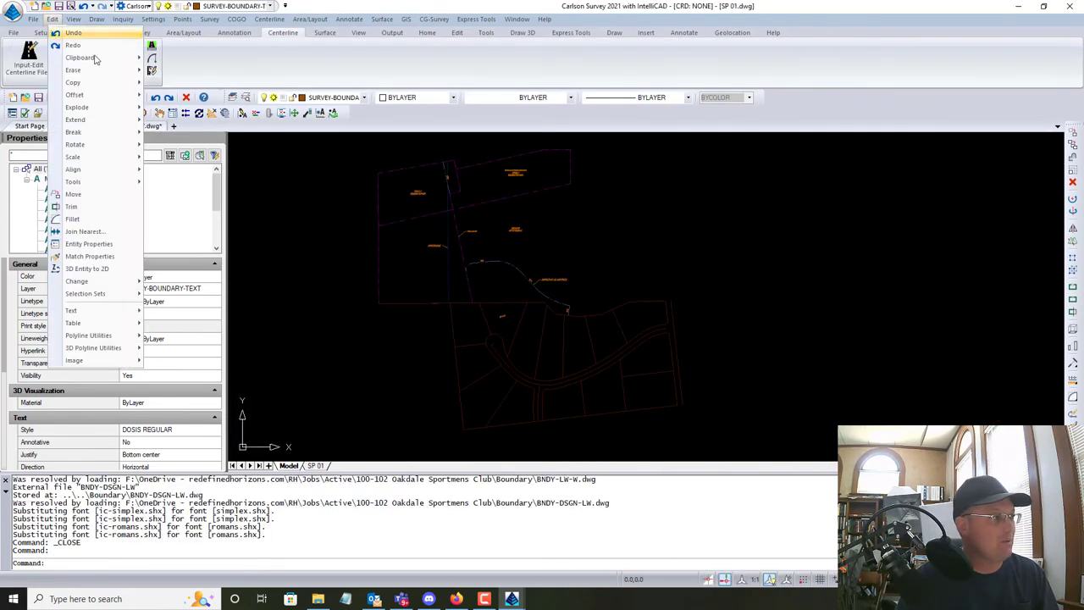
{"action": "mouse_move", "coordinate": [100, 59]}
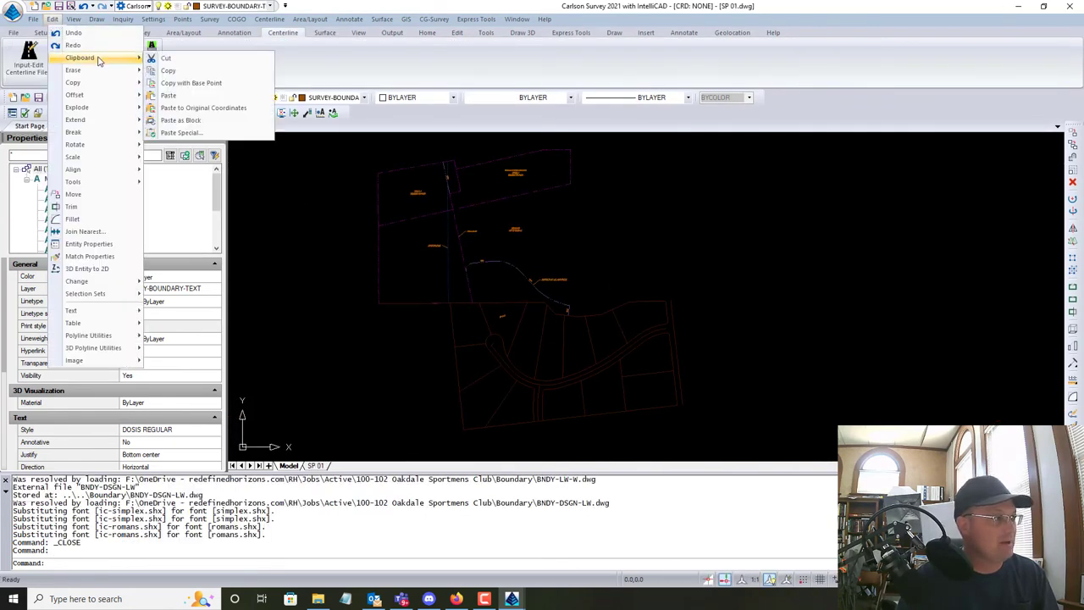
{"action": "left_click", "coordinate": [198, 112]}
{"action": "scroll", "coordinate": [475, 208], "scroll_direction": "up", "scroll_amount": 3}
{"action": "key", "text": "Escape"}
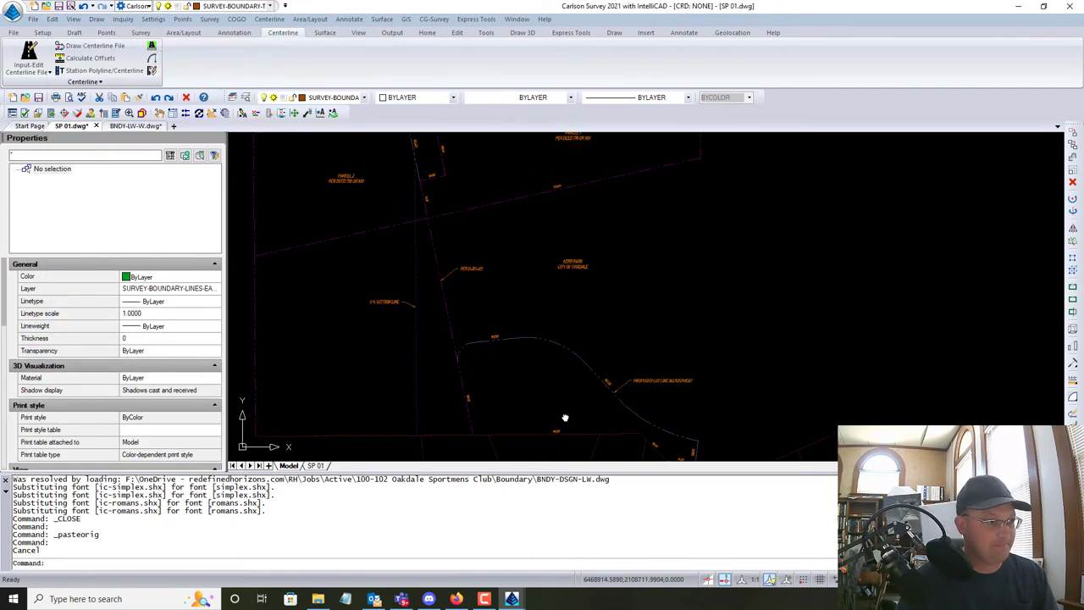
Examine the pasted distance labels along the parcel boundaries and the proposed lot line in the SP 01 site plan
{"action": "middle_click_drag", "start_coordinate": [543, 363], "coordinate": [545, 410]}
{"action": "scroll", "coordinate": [479, 232], "scroll_direction": "up", "scroll_amount": 3}
{"action": "middle_click_drag", "start_coordinate": [489, 243], "coordinate": [501, 337]}
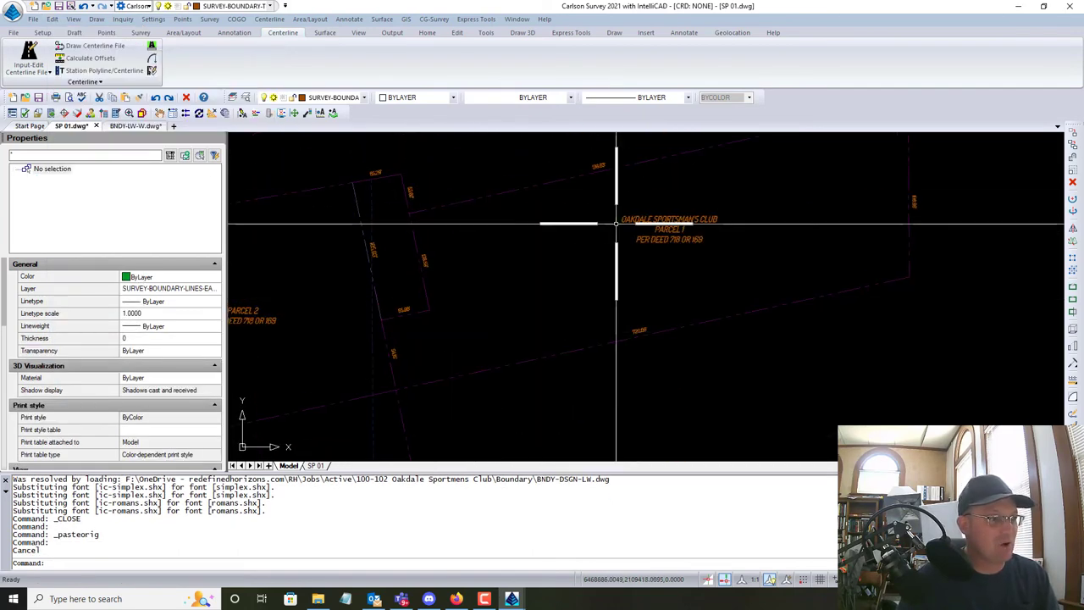
{"action": "scroll", "coordinate": [622, 254], "scroll_direction": "down", "scroll_amount": 3}
{"action": "scroll", "coordinate": [630, 283], "scroll_direction": "up", "scroll_amount": 5}
{"action": "middle_click_drag", "start_coordinate": [502, 314], "coordinate": [500, 229]}
{"action": "mouse_move", "coordinate": [539, 377]}
{"action": "middle_mouse_down"}
{"action": "mouse_move", "coordinate": [539, 215]}
{"action": "mouse_move", "coordinate": [530, 317]}
{"action": "middle_mouse_up"}
{"action": "middle_click_drag", "start_coordinate": [499, 220], "coordinate": [513, 285]}
{"action": "scroll", "coordinate": [582, 323], "scroll_direction": "up", "scroll_amount": 3}
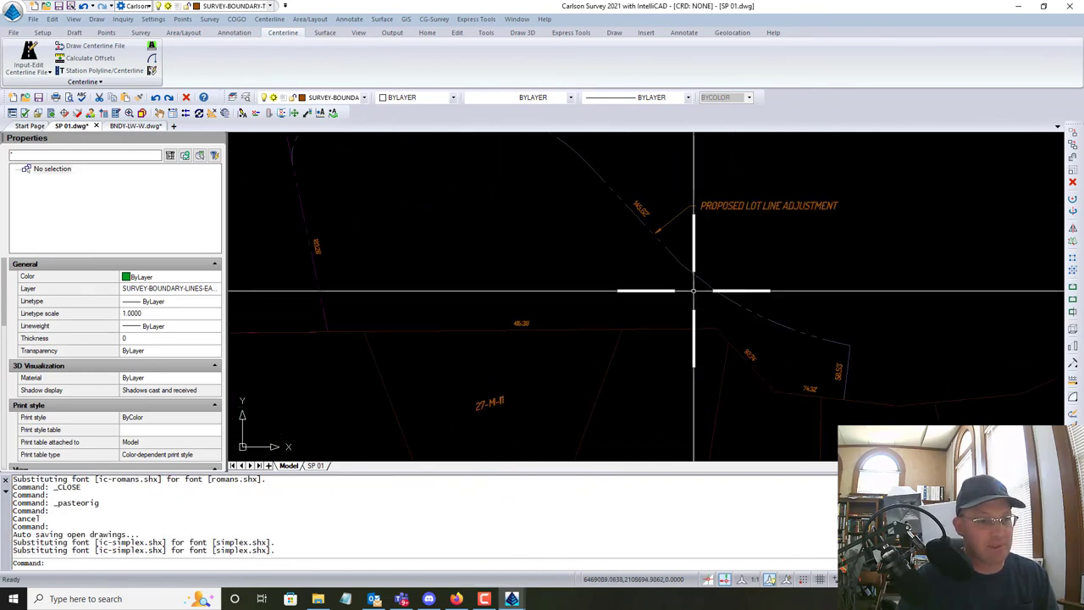
{"action": "scroll", "coordinate": [661, 313], "scroll_direction": "down", "scroll_amount": 3}
{"action": "mouse_move", "coordinate": [565, 251]}
{"action": "middle_mouse_down"}
{"action": "mouse_move", "coordinate": [580, 303]}
{"action": "mouse_move", "coordinate": [675, 354]}
{"action": "middle_mouse_up"}
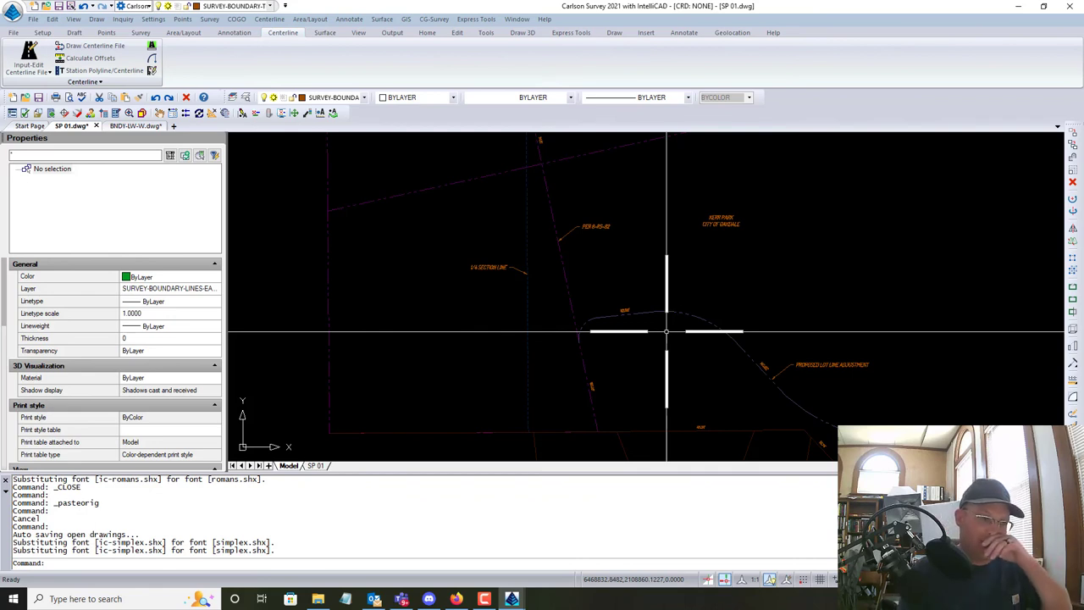
{"action": "scroll", "coordinate": [649, 302], "scroll_direction": "down", "scroll_amount": 3}
{"action": "scroll", "coordinate": [684, 355], "scroll_direction": "up", "scroll_amount": 3}
{"action": "scroll", "coordinate": [683, 356], "scroll_direction": "down", "scroll_amount": 4}
{"action": "middle_click_drag", "start_coordinate": [604, 293], "coordinate": [565, 310]}
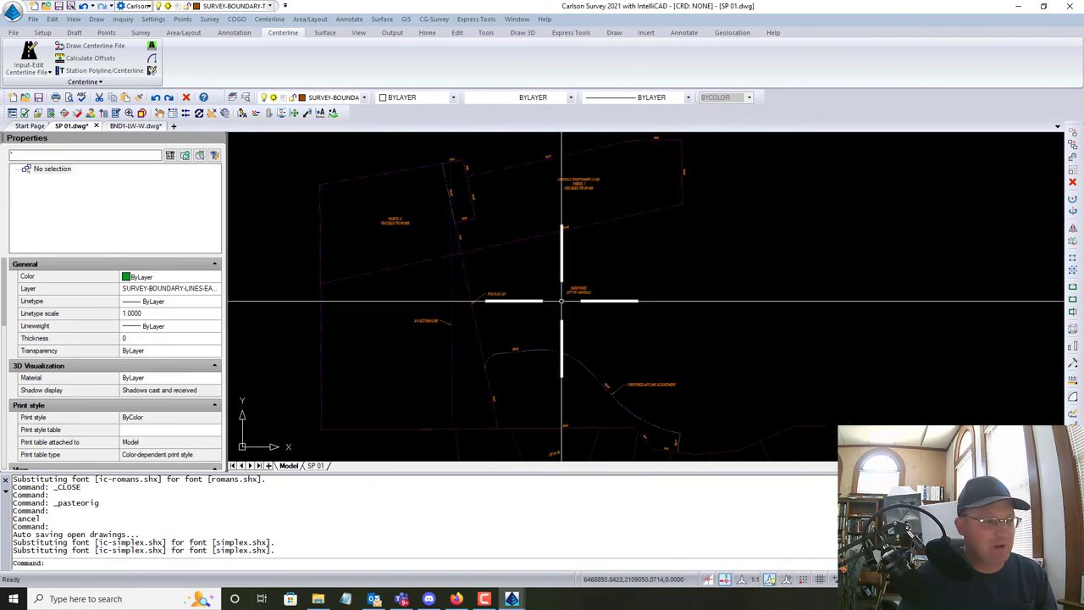
{"action": "scroll", "coordinate": [561, 372], "scroll_direction": "up", "scroll_amount": 1}
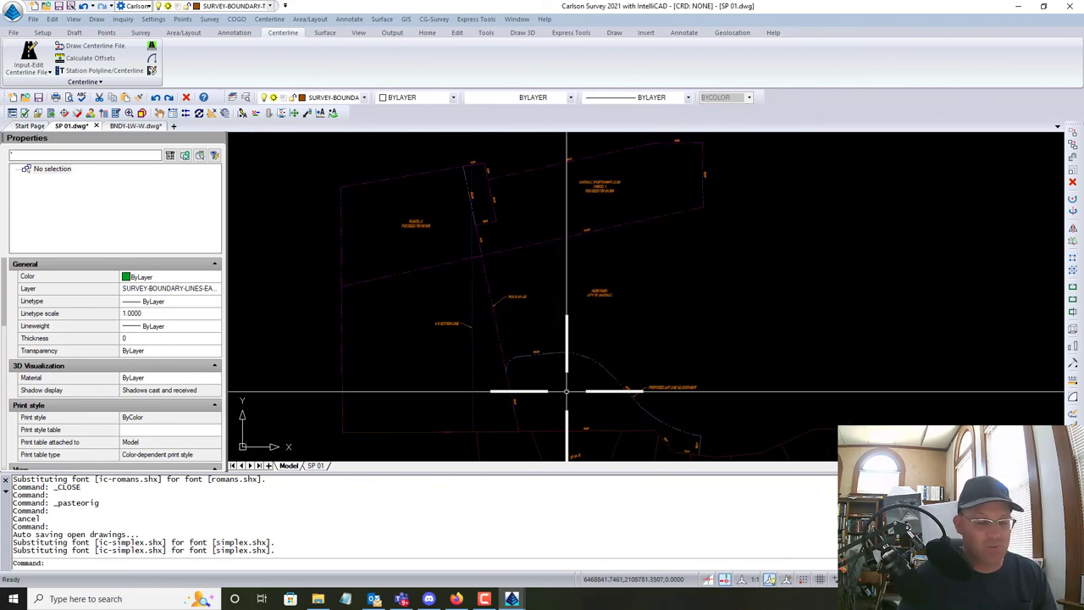